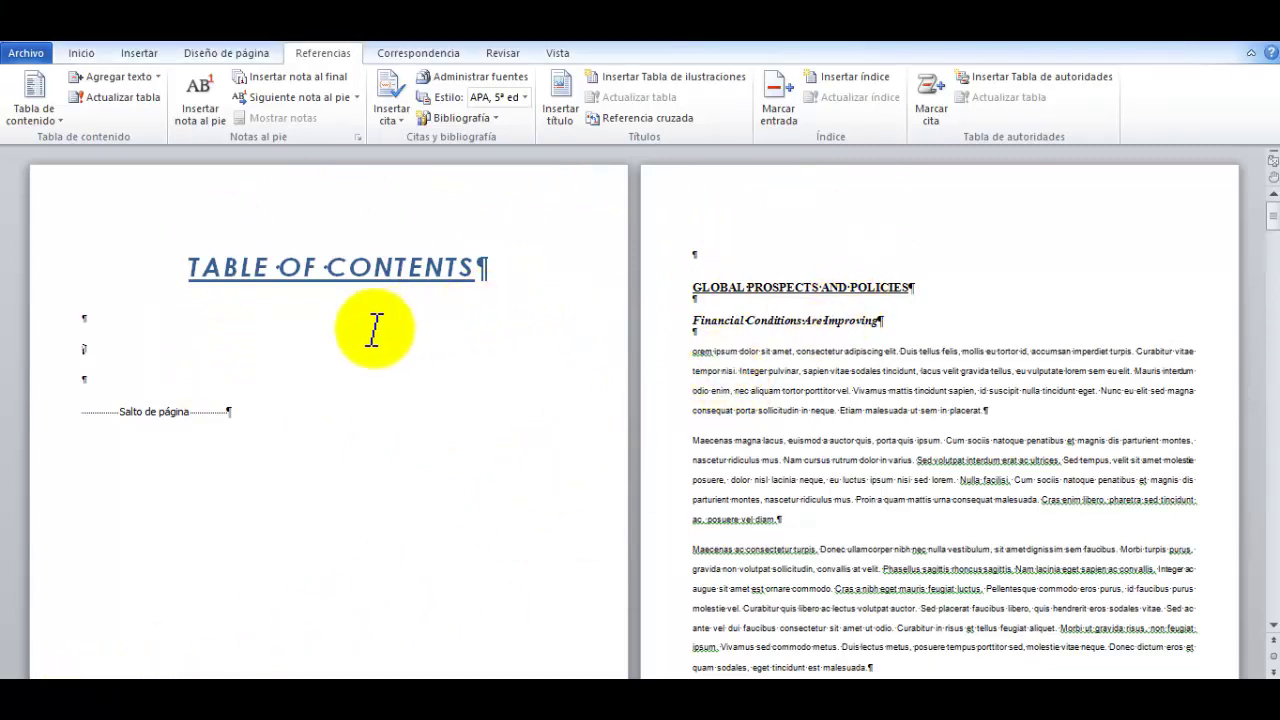
# Apply the LEVEL 1 style to all headings formatted like "GLOBAL PROSPECTS AND POLICIES" throughout the document
pyautogui.scroll(-10, 1276, 410)
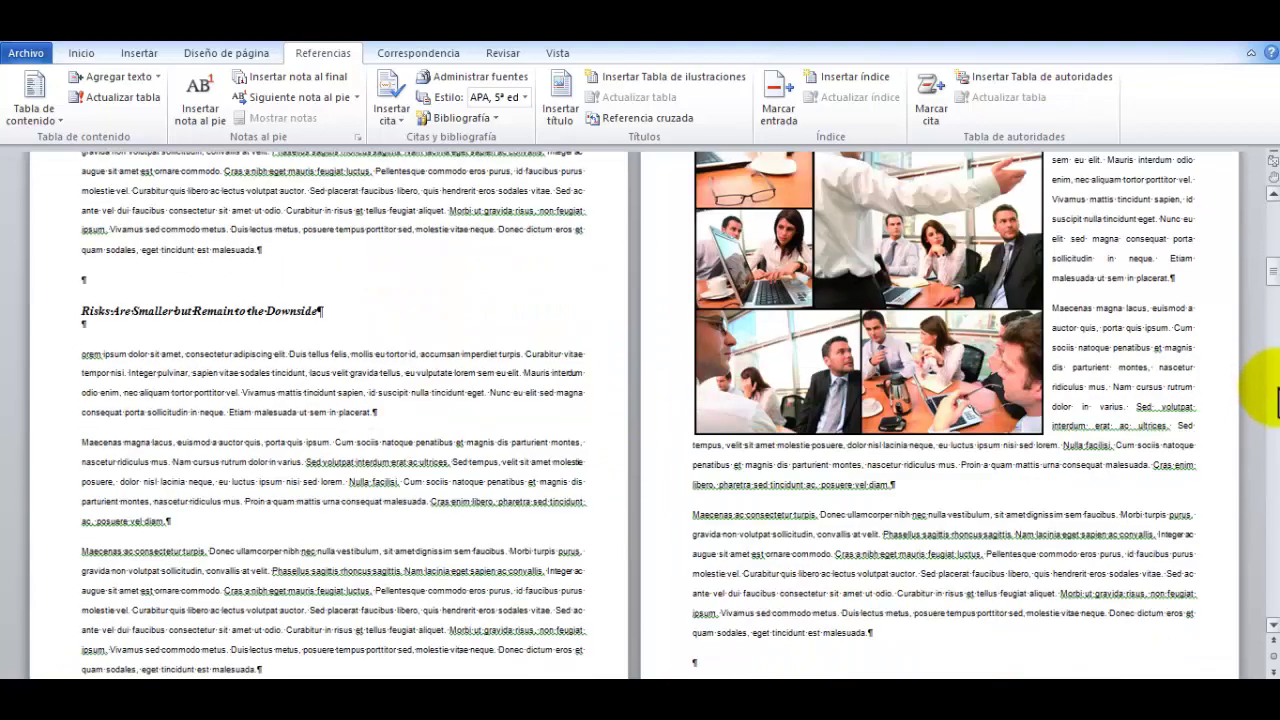
pyautogui.scroll(-15, 1276, 400)
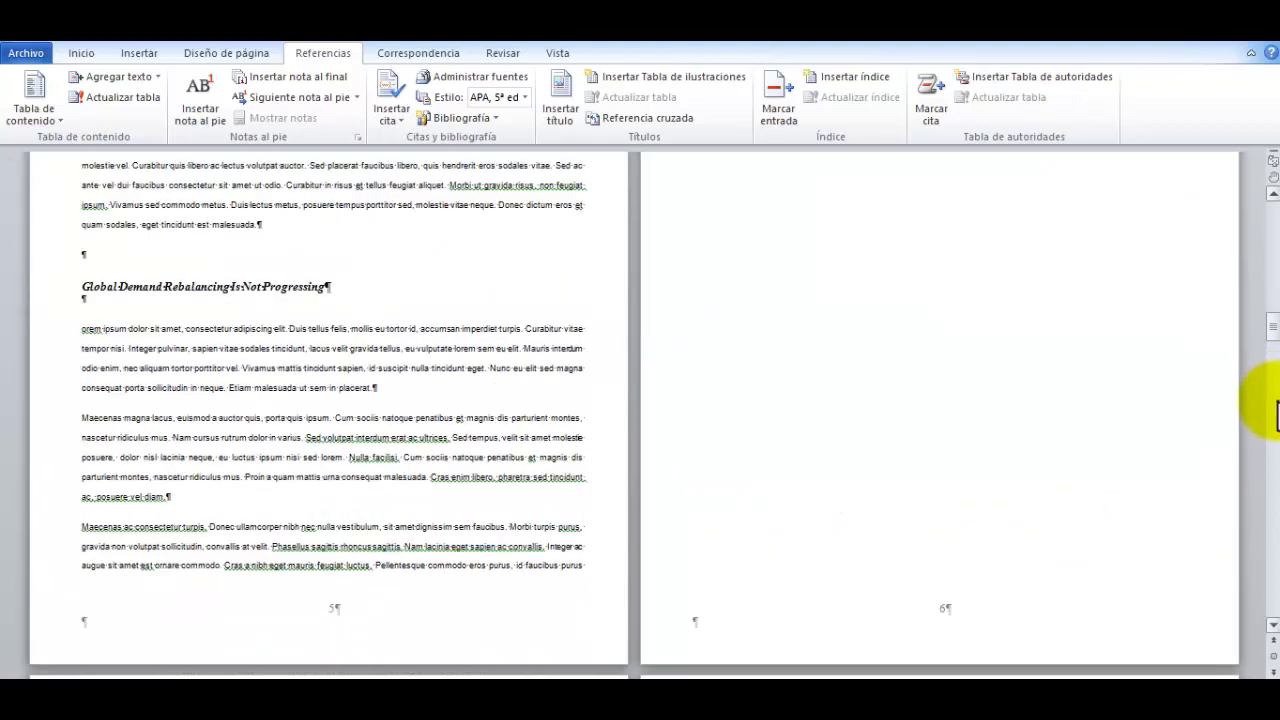
pyautogui.scroll(-5, 1272, 410)
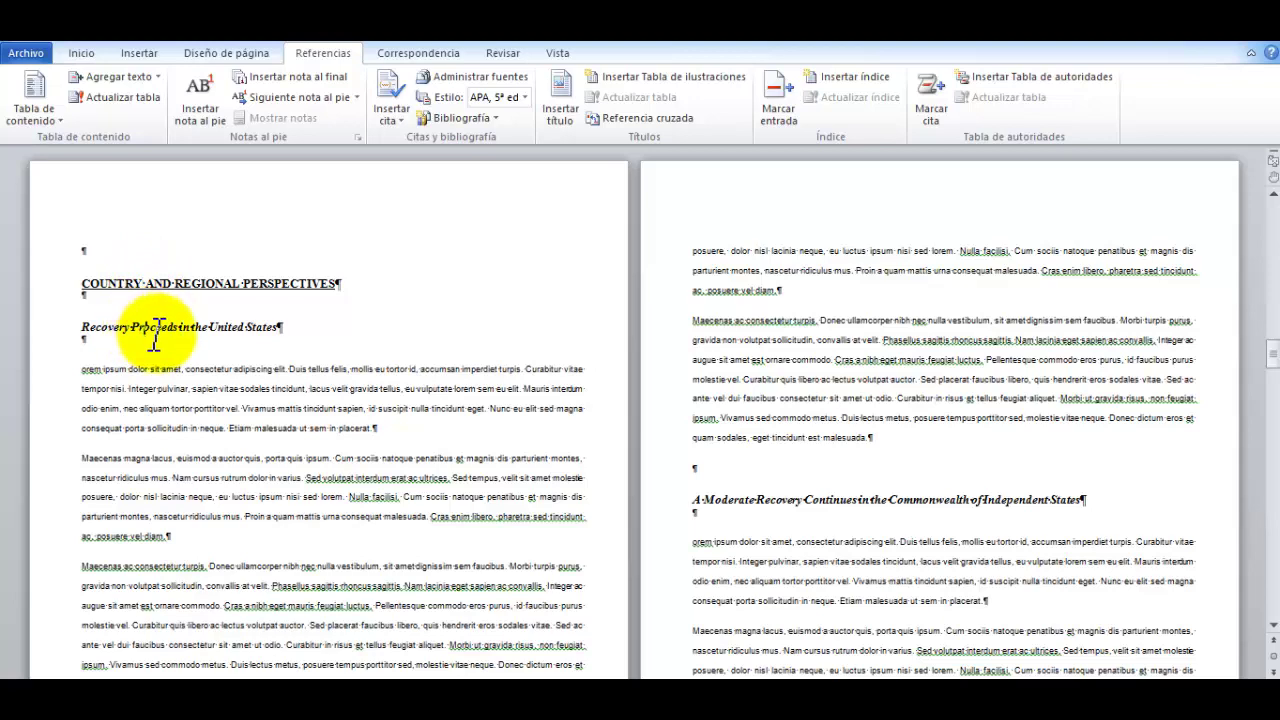
pyautogui.click(1272, 240)
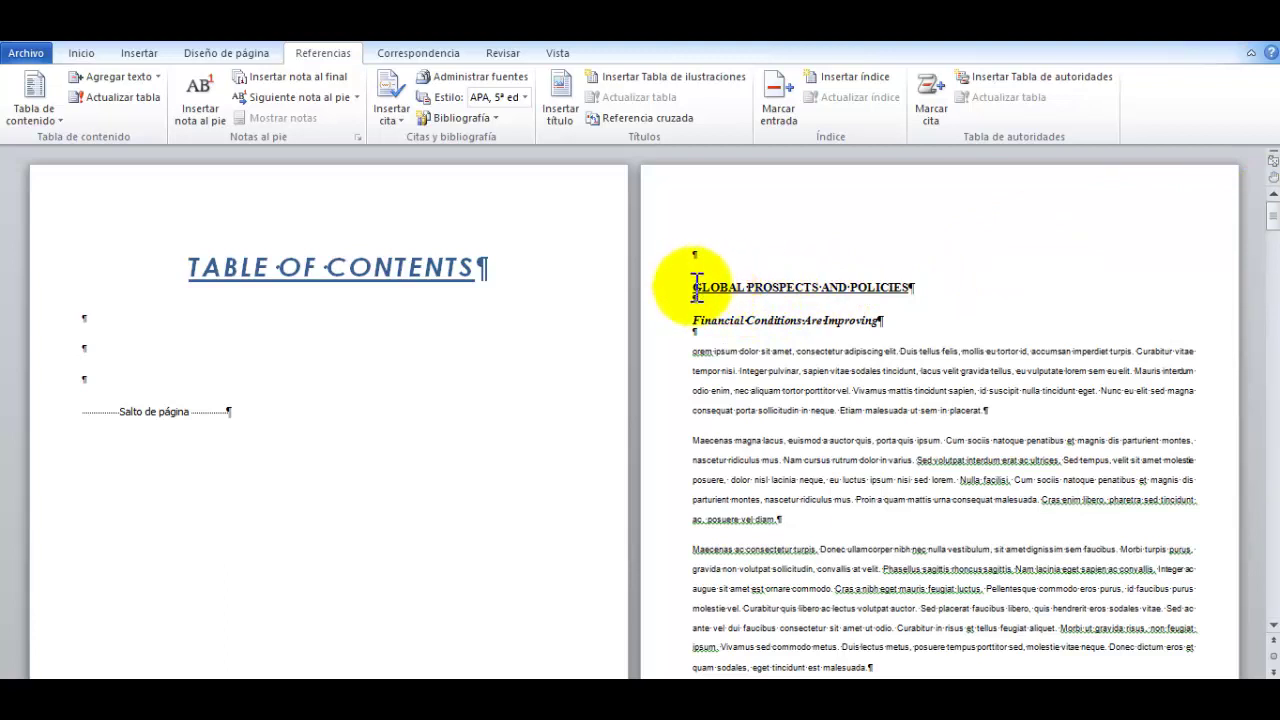
pyautogui.moveTo(697, 287); pyautogui.dragTo(921, 287)
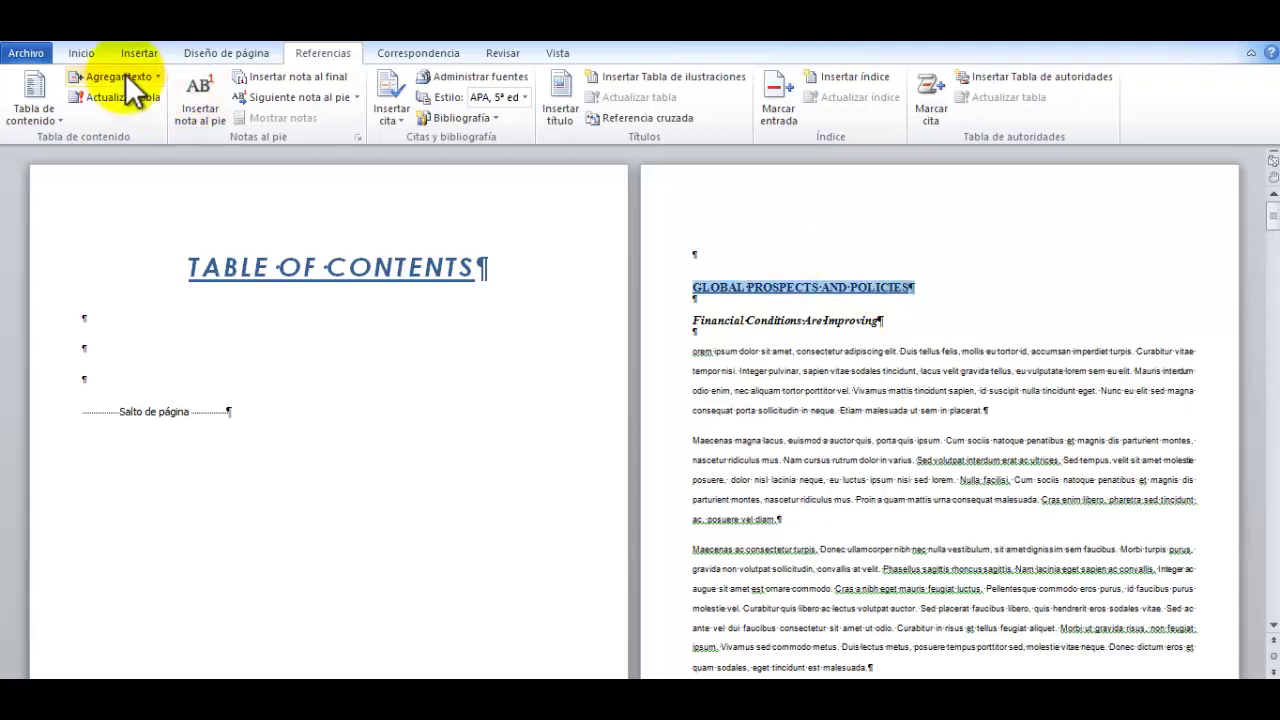
pyautogui.click(84, 53)
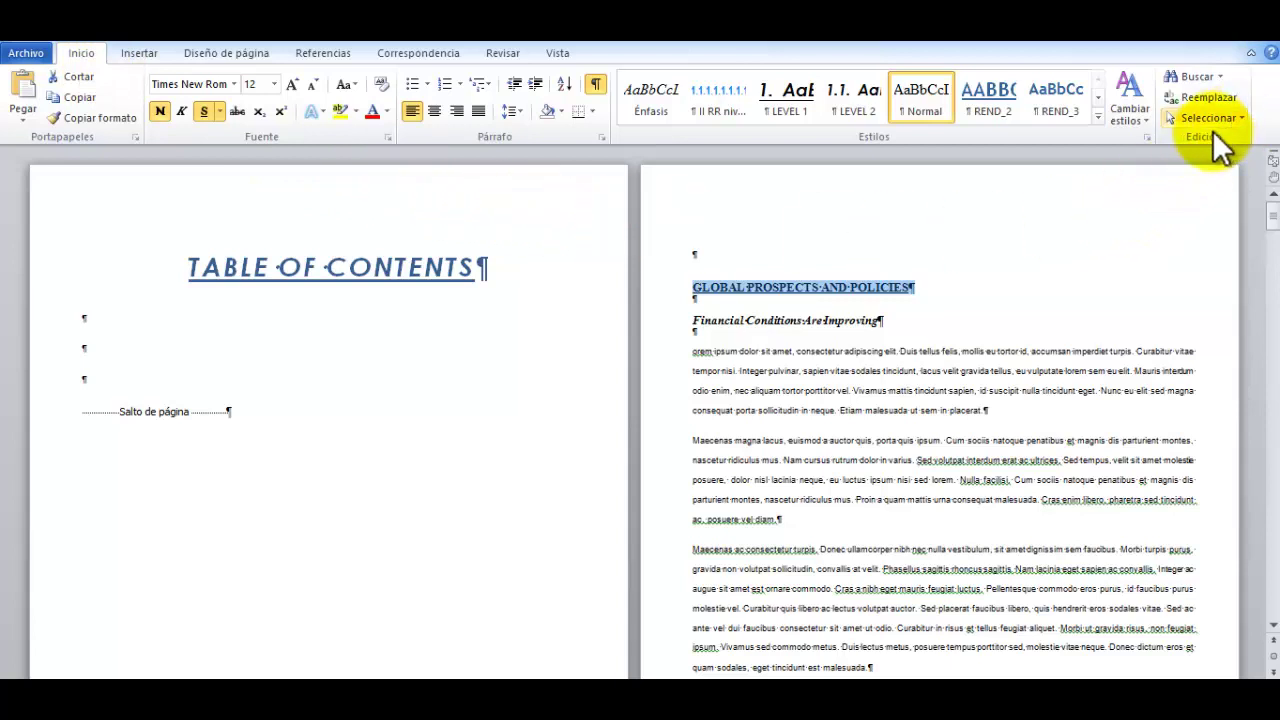
pyautogui.click(1242, 118)
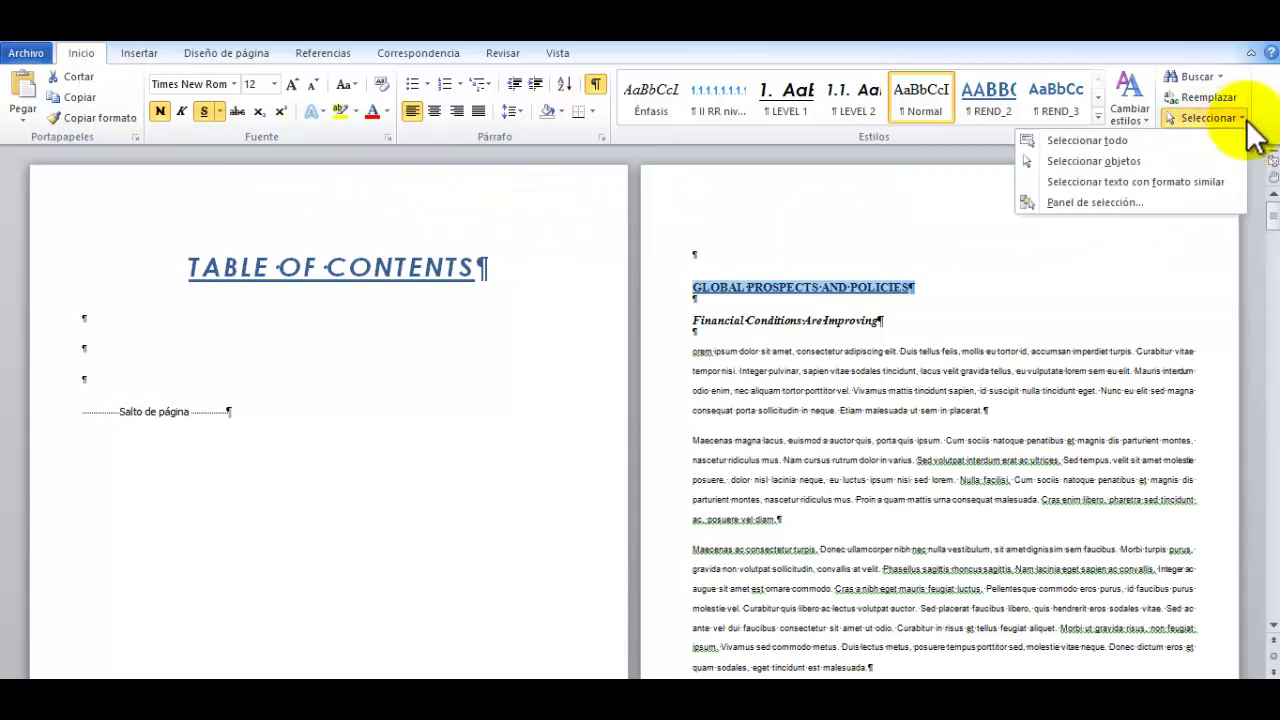
pyautogui.click(1106, 181)
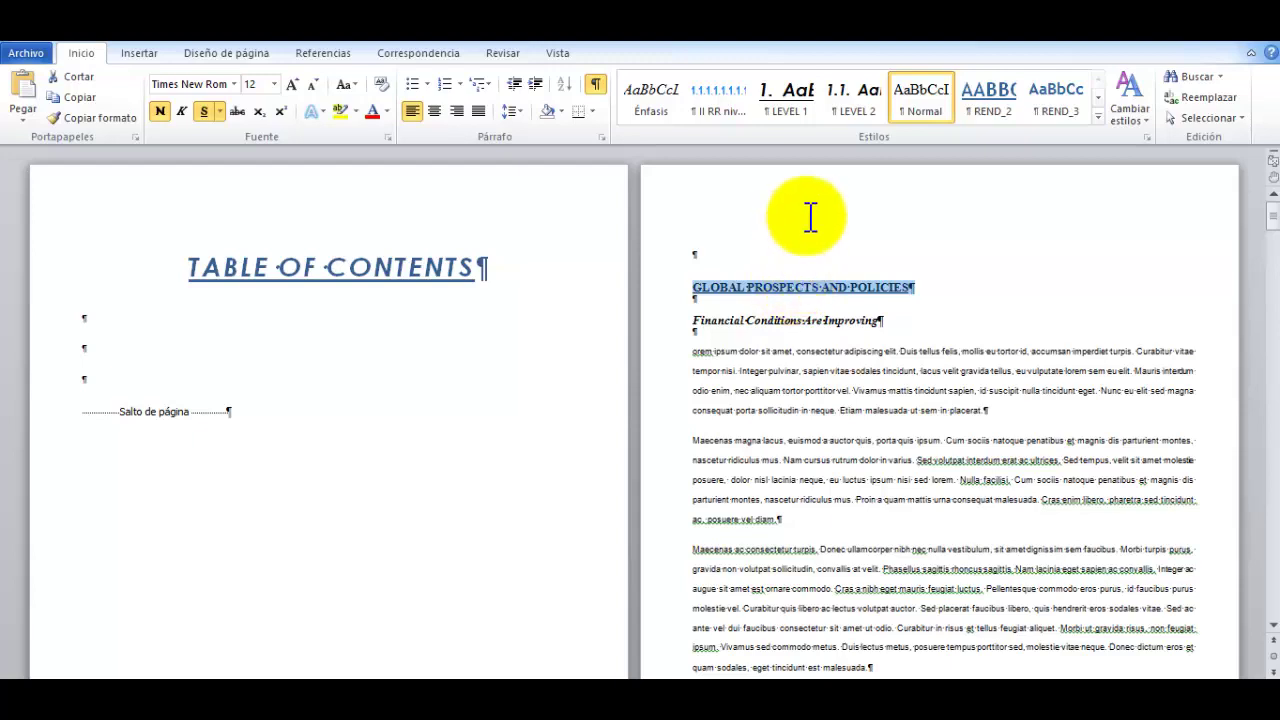
pyautogui.click(798, 100)
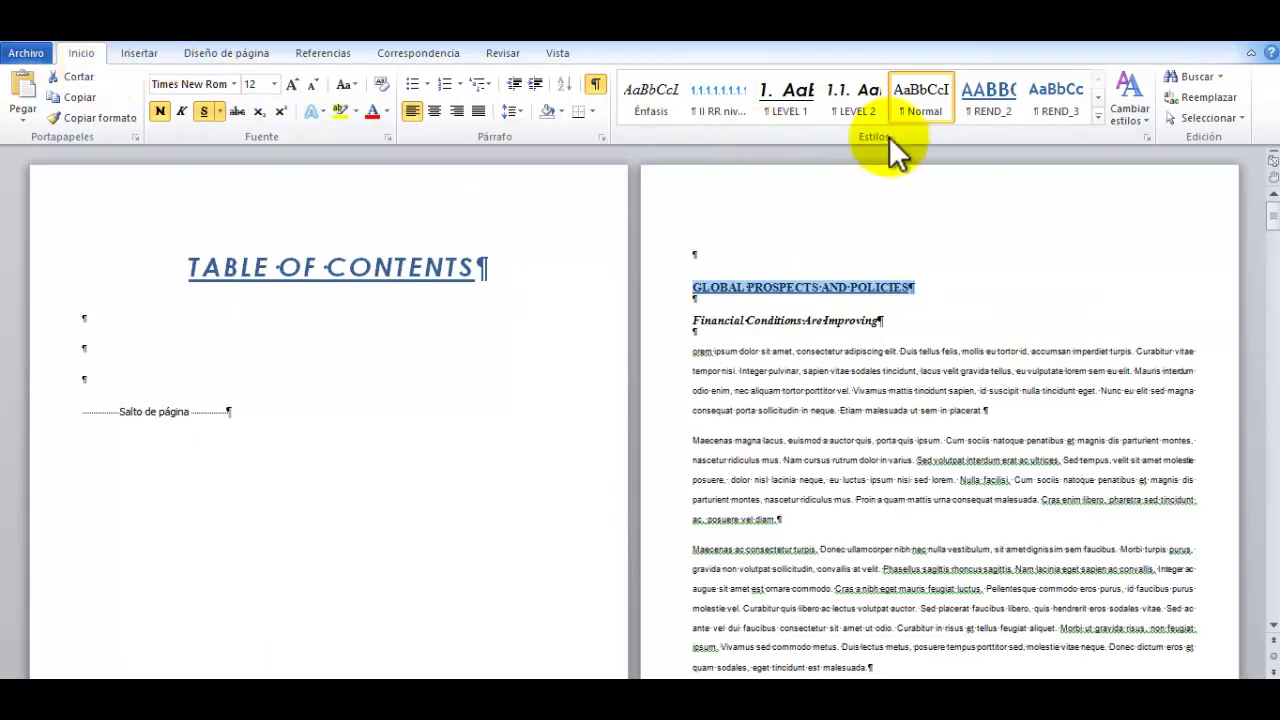
pyautogui.click(776, 97)
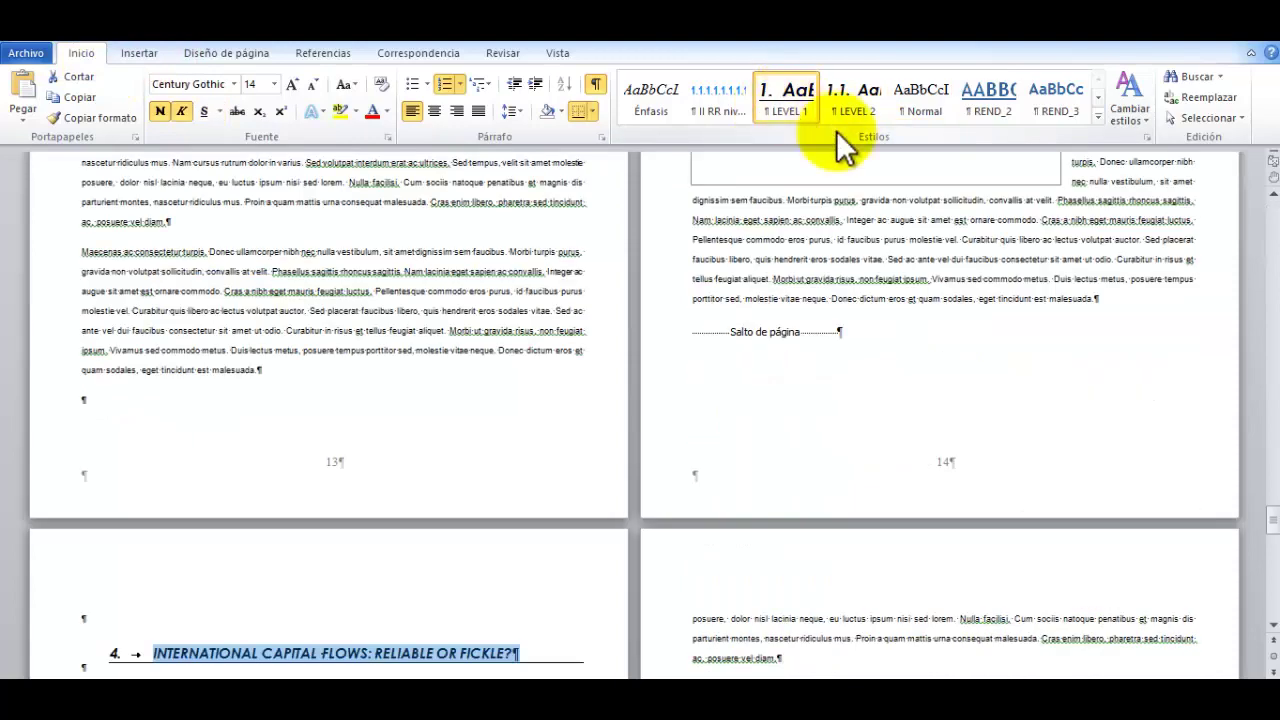
# Apply the LEVEL 2 style to all subheadings formatted like "Financial Conditions Are Improving" throughout the document
pyautogui.moveTo(1264, 346); pyautogui.dragTo(1273, 206)
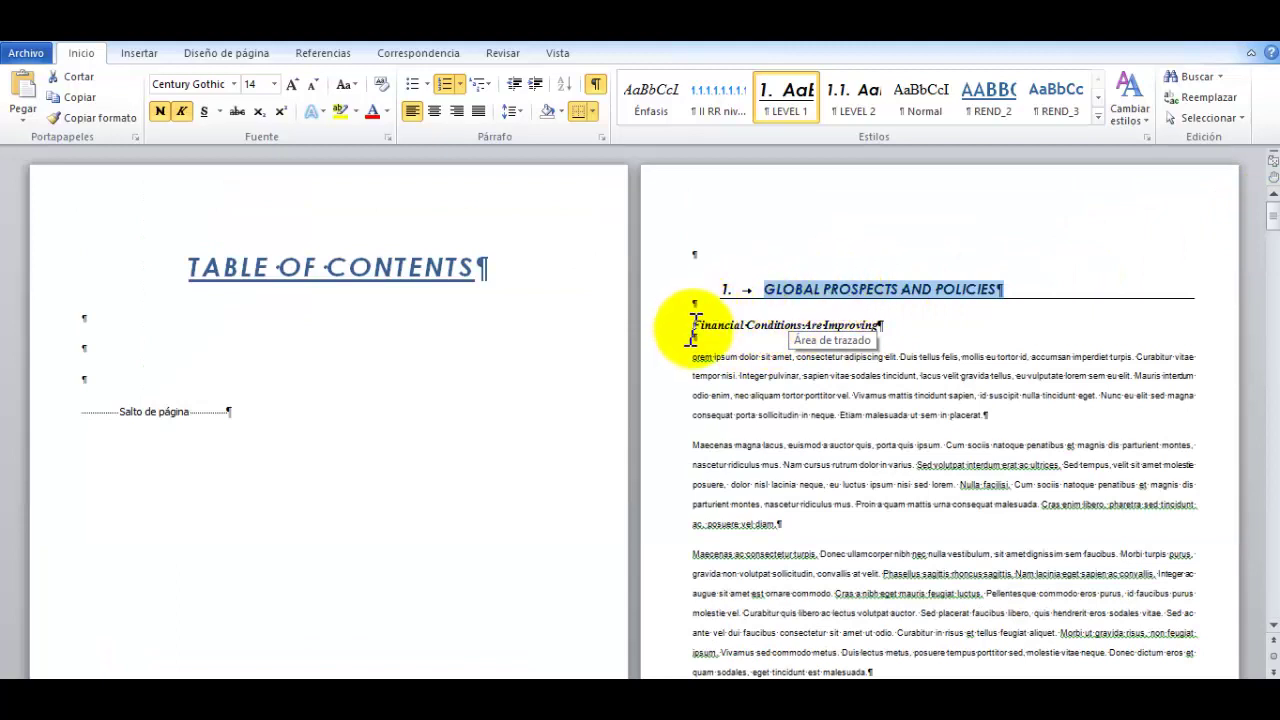
pyautogui.moveTo(691, 326); pyautogui.dragTo(884, 330)
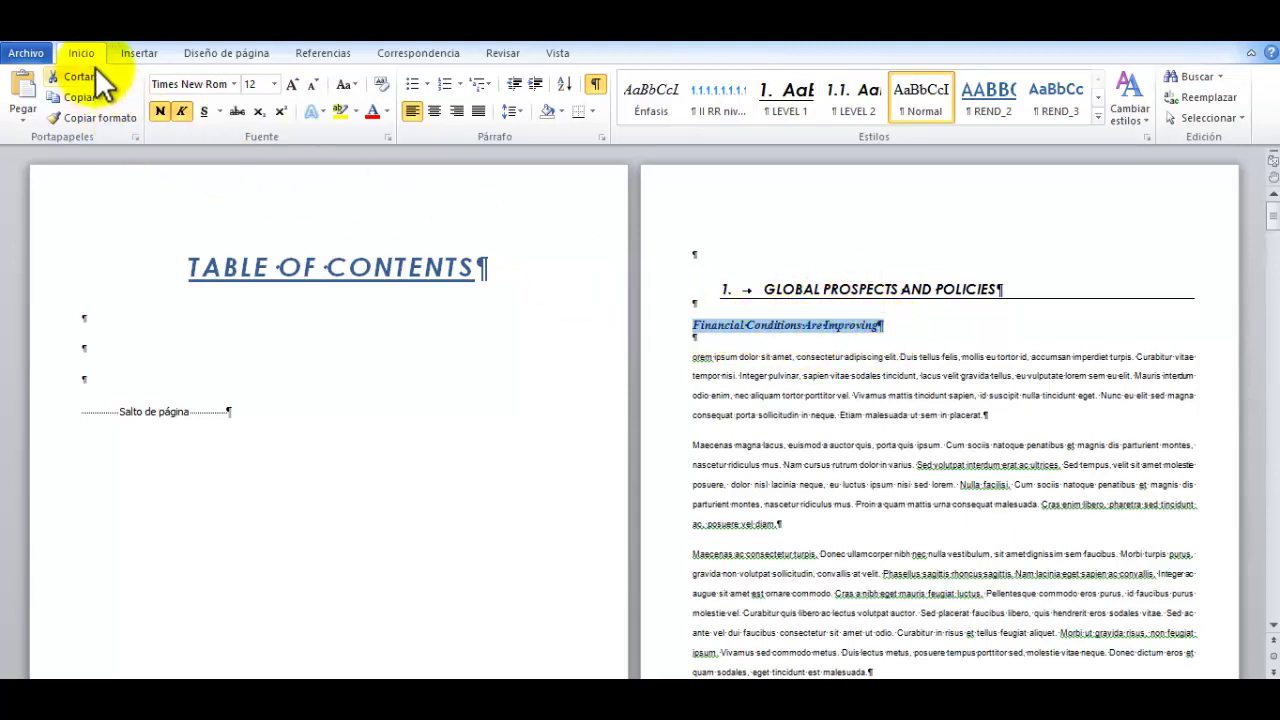
pyautogui.click(1207, 120)
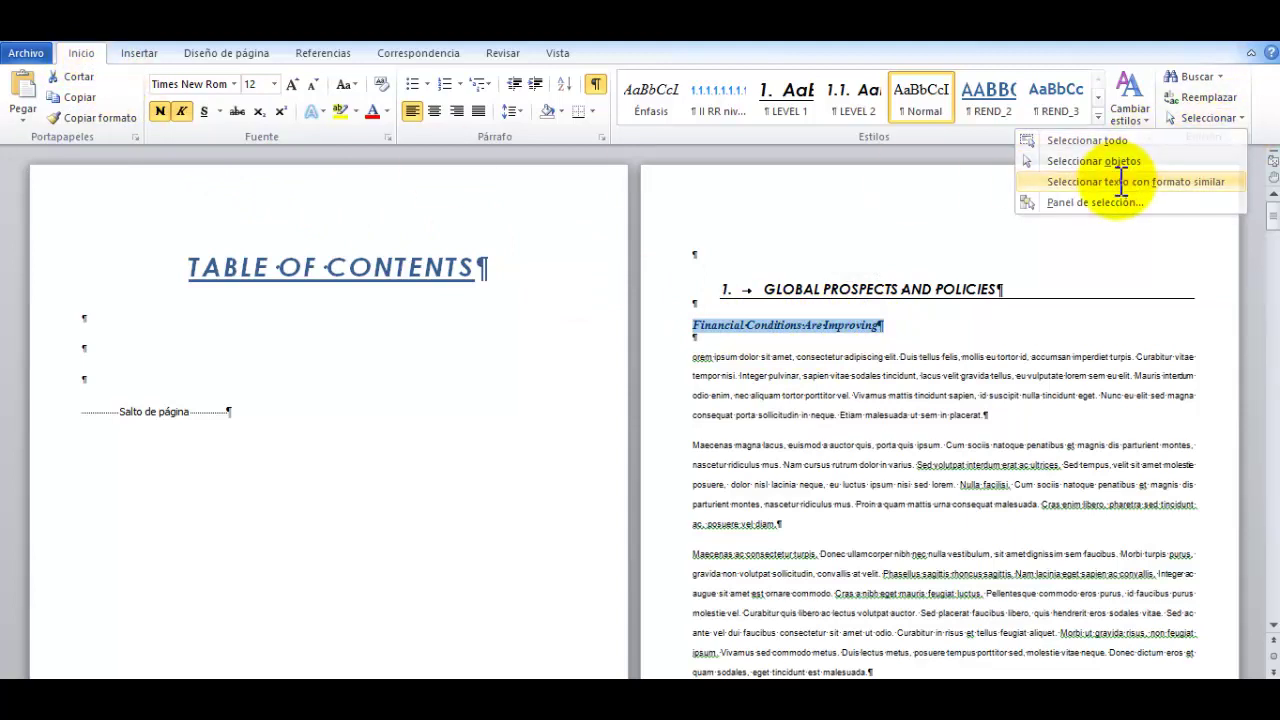
pyautogui.click(1120, 179)
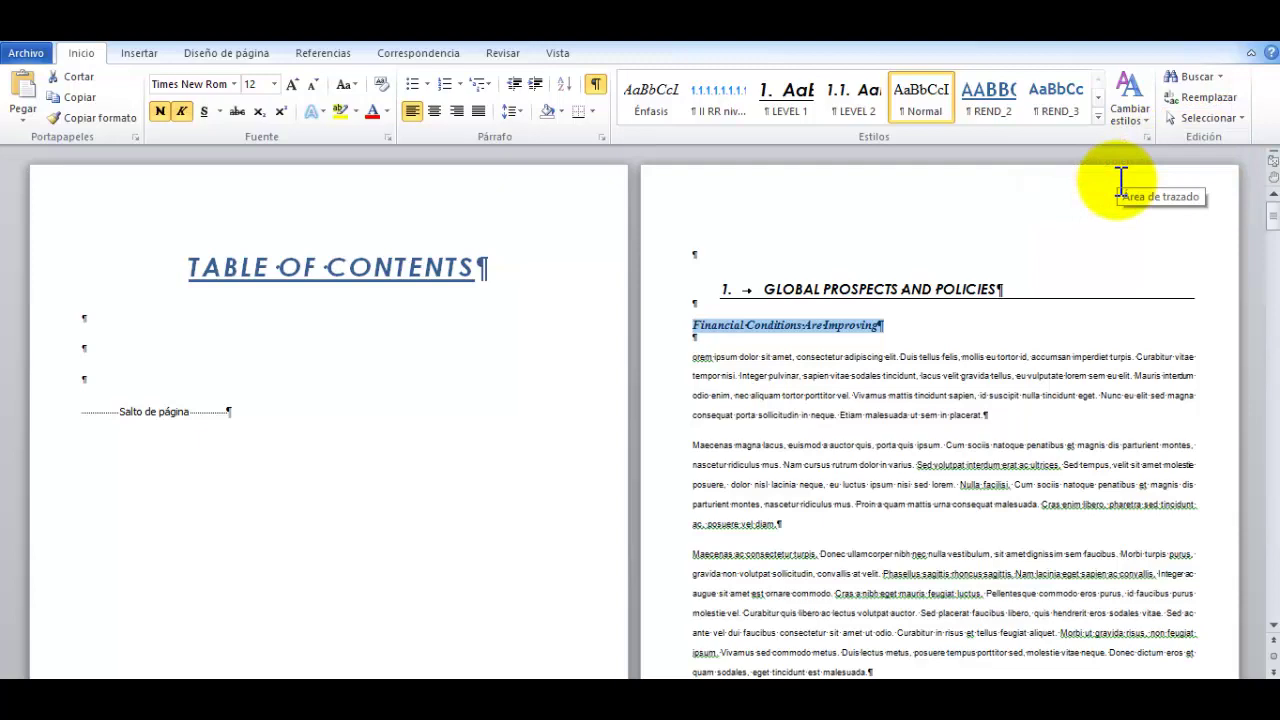
pyautogui.click(846, 101)
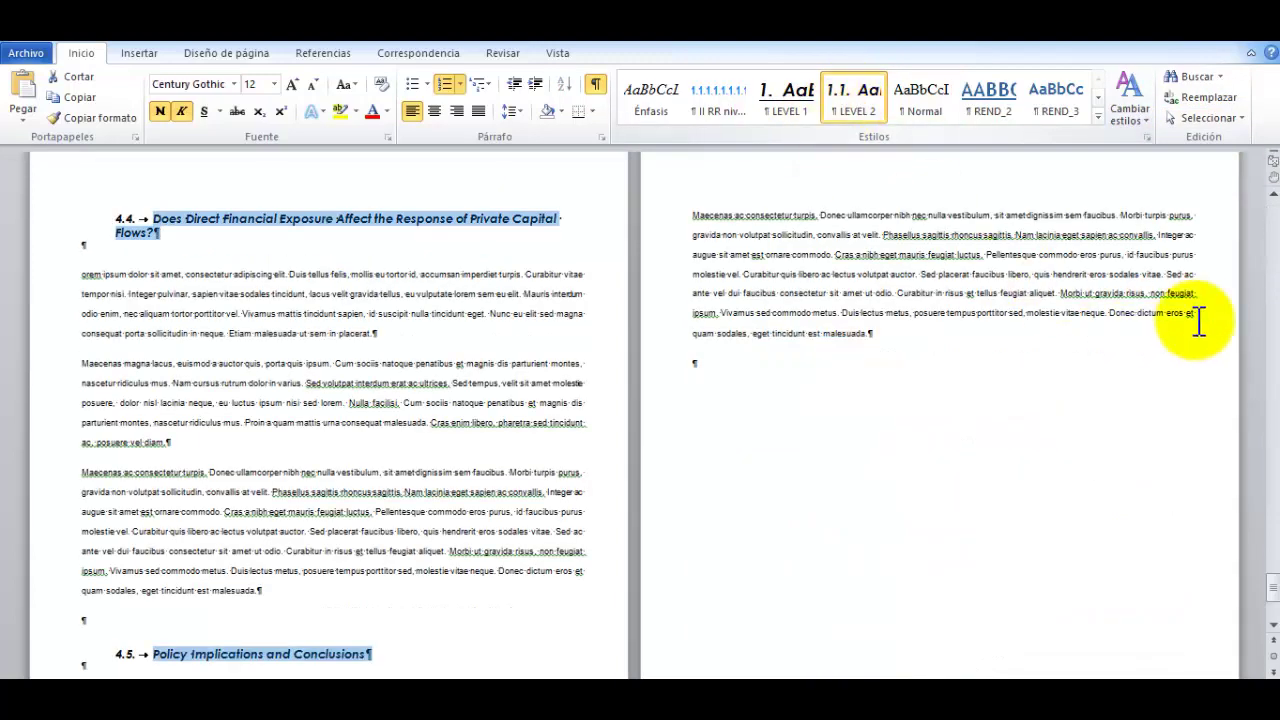
# Check which styles are applied to the first main heading and its first subheading
pyautogui.moveTo(1266, 582); pyautogui.dragTo(1266, 186)
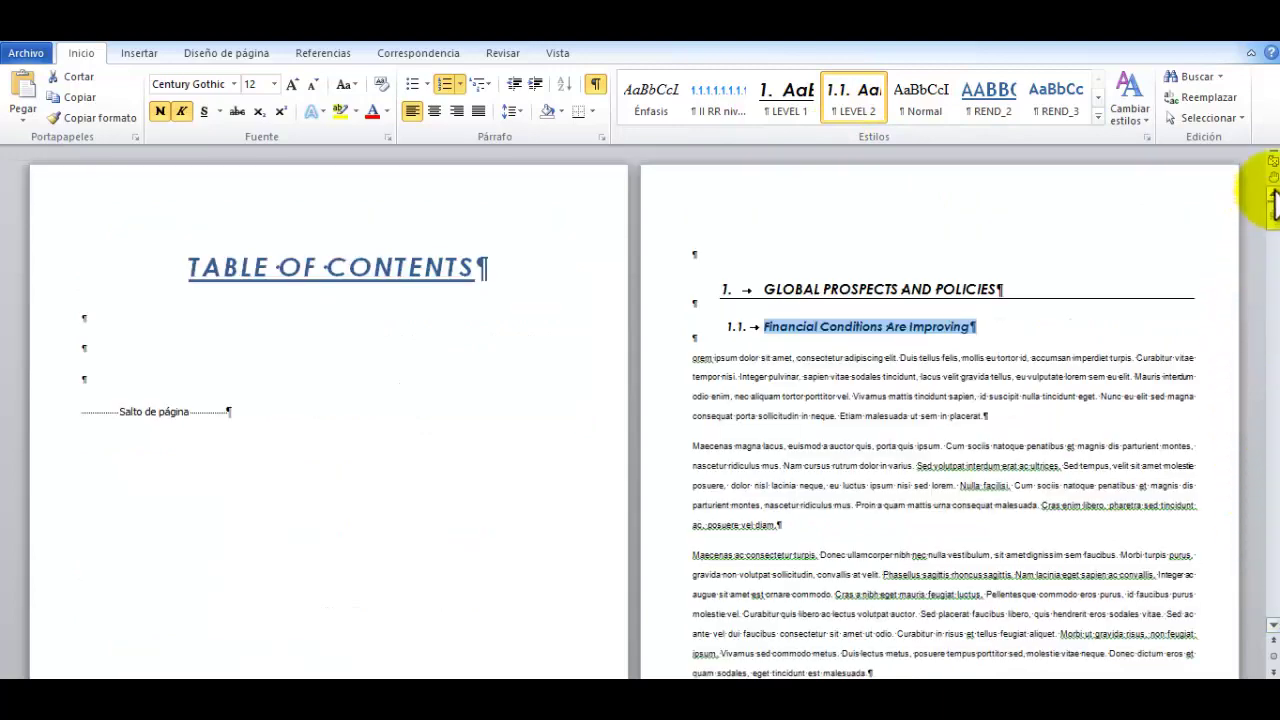
pyautogui.click(805, 289)
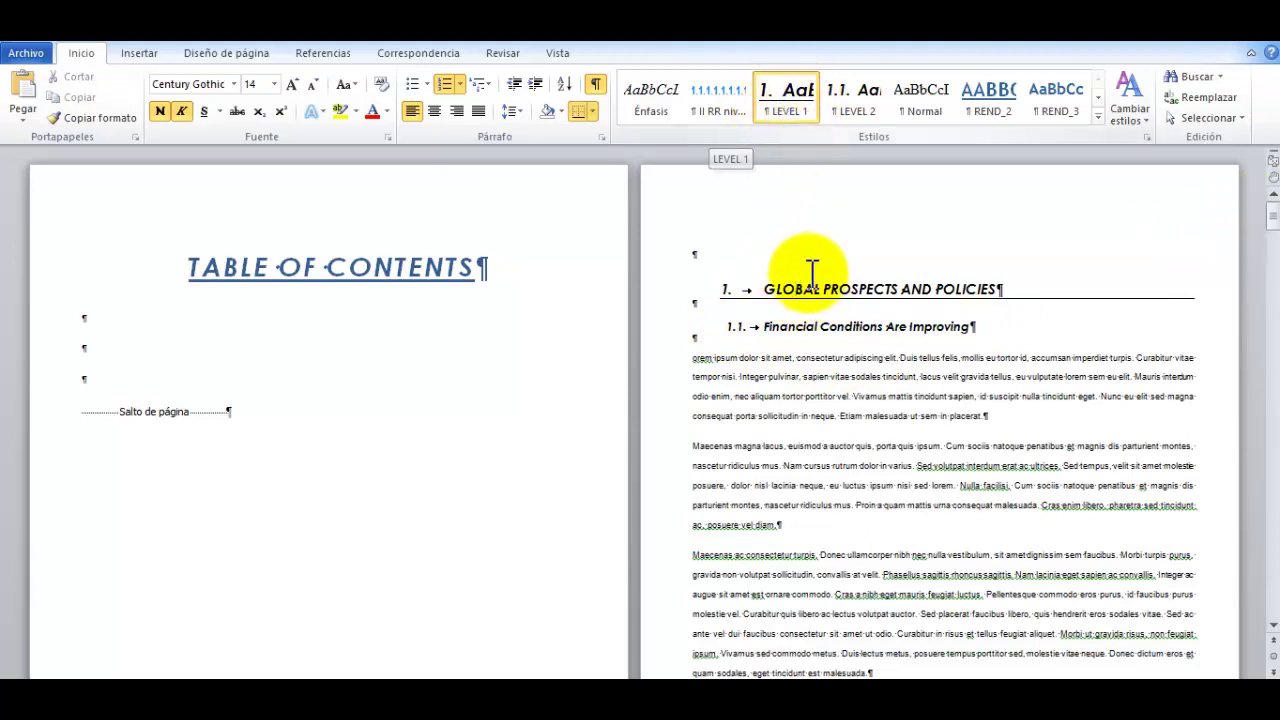
pyautogui.click(806, 331)
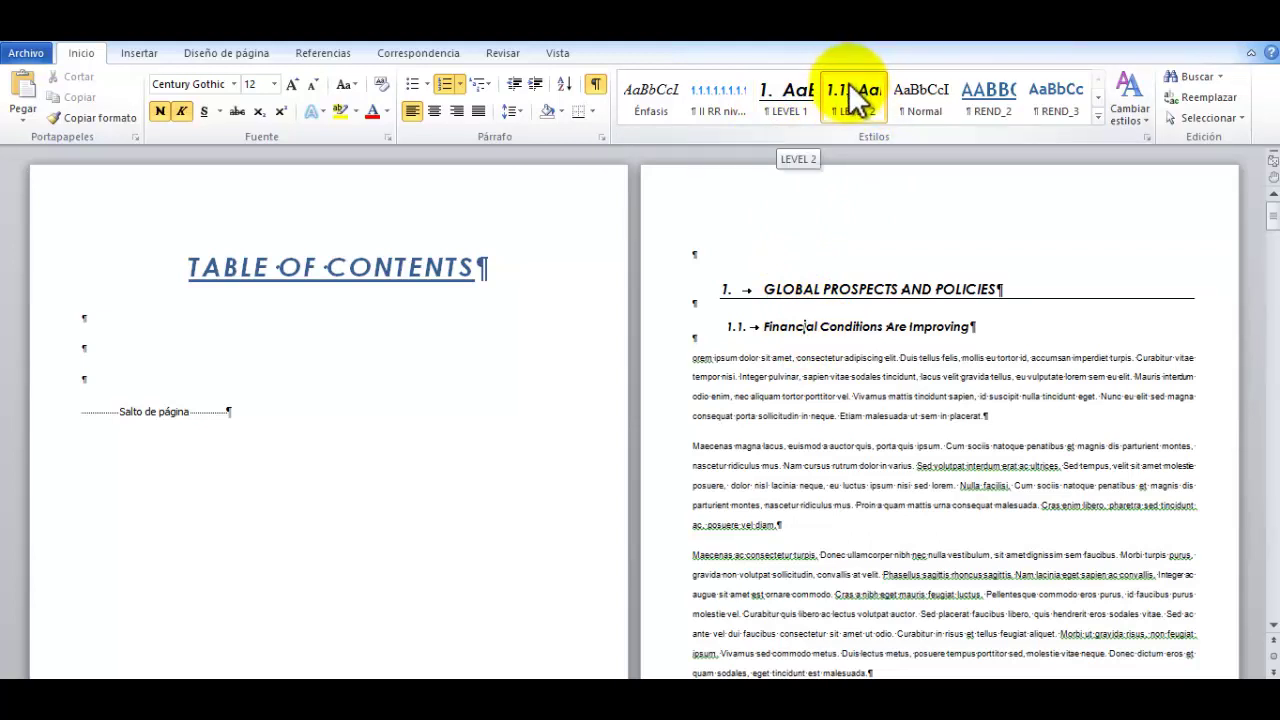
# Try to insert a custom table of contents on the middle blank line below the TABLE OF CONTENTS title, using the default settings
pyautogui.click(102, 348)
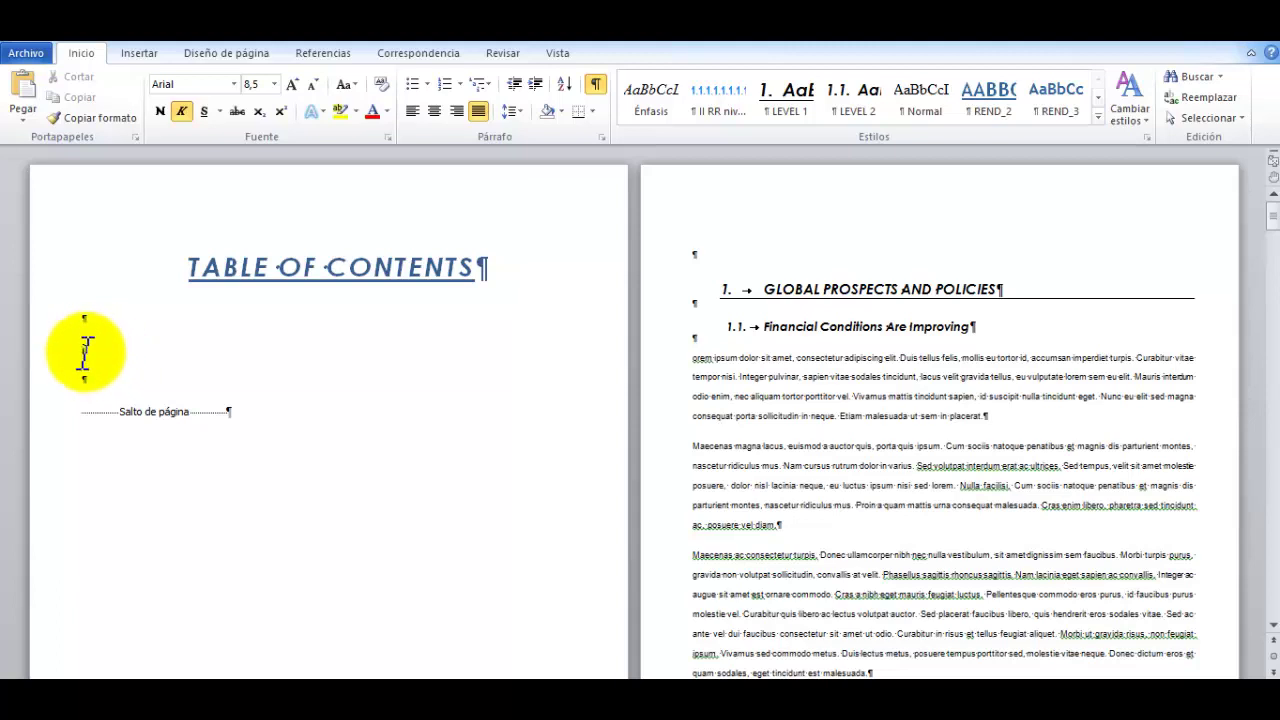
pyautogui.click(320, 54)
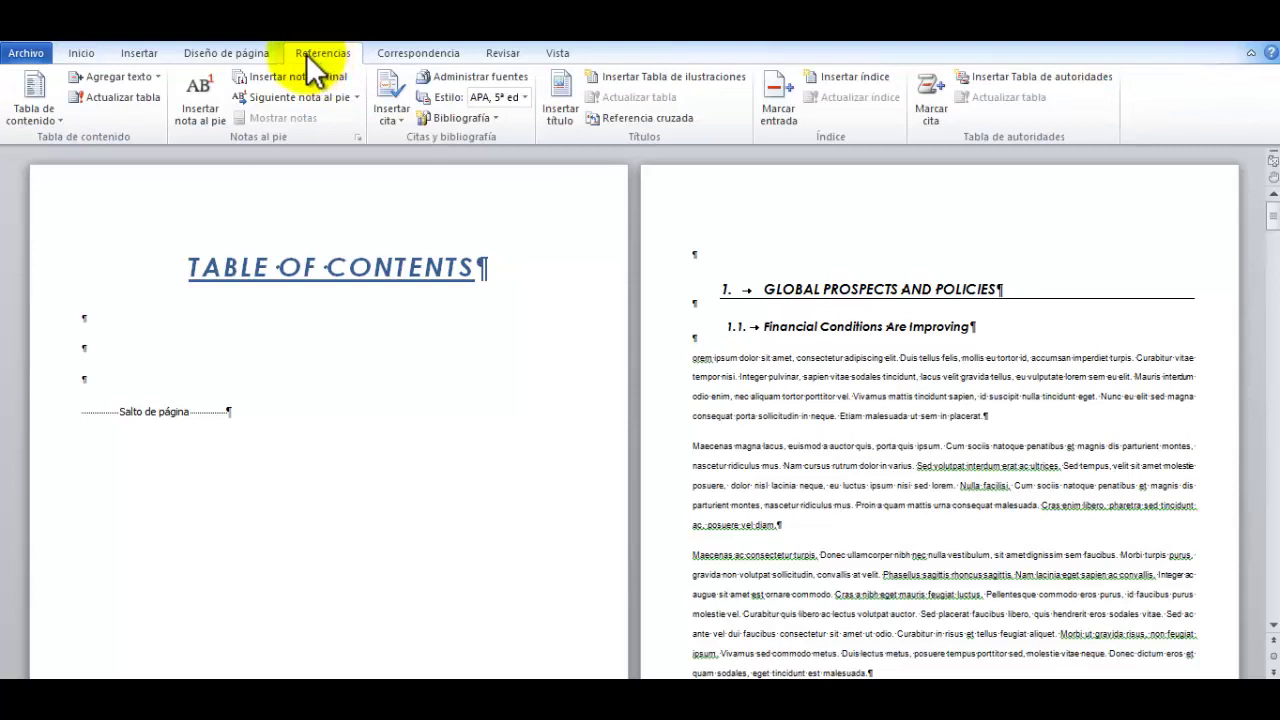
pyautogui.click(60, 121)
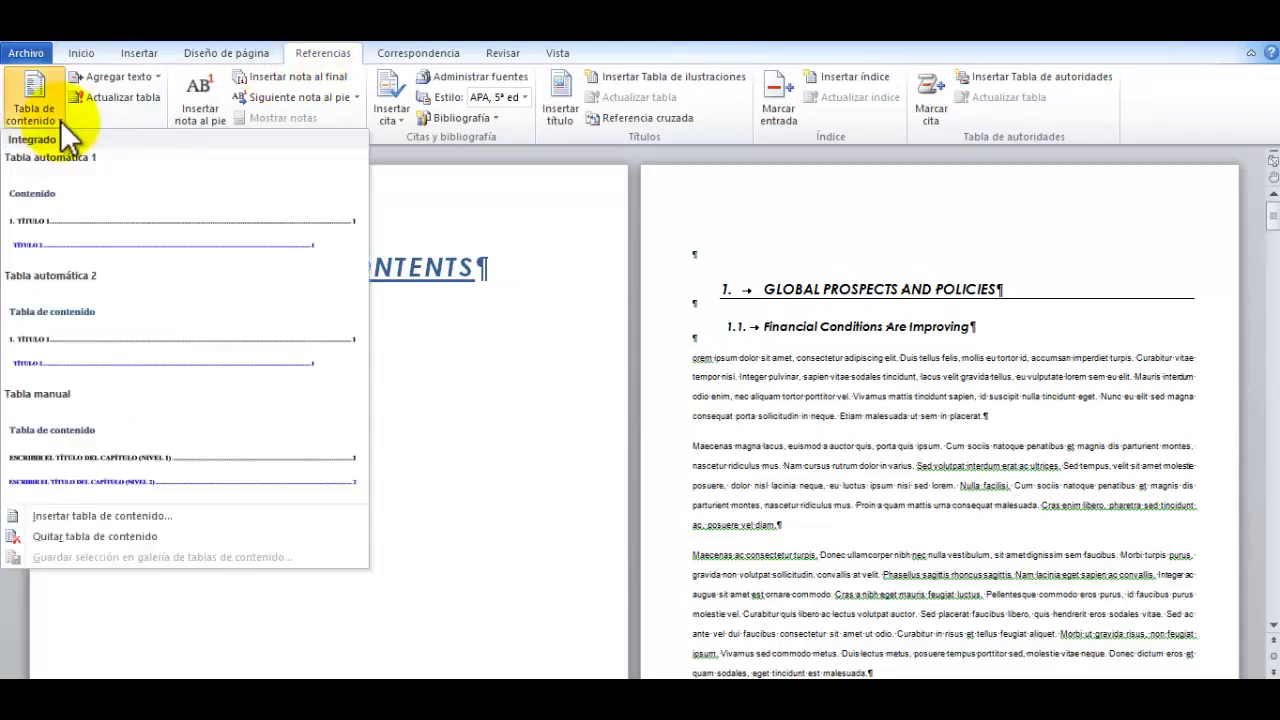
pyautogui.click(107, 518)
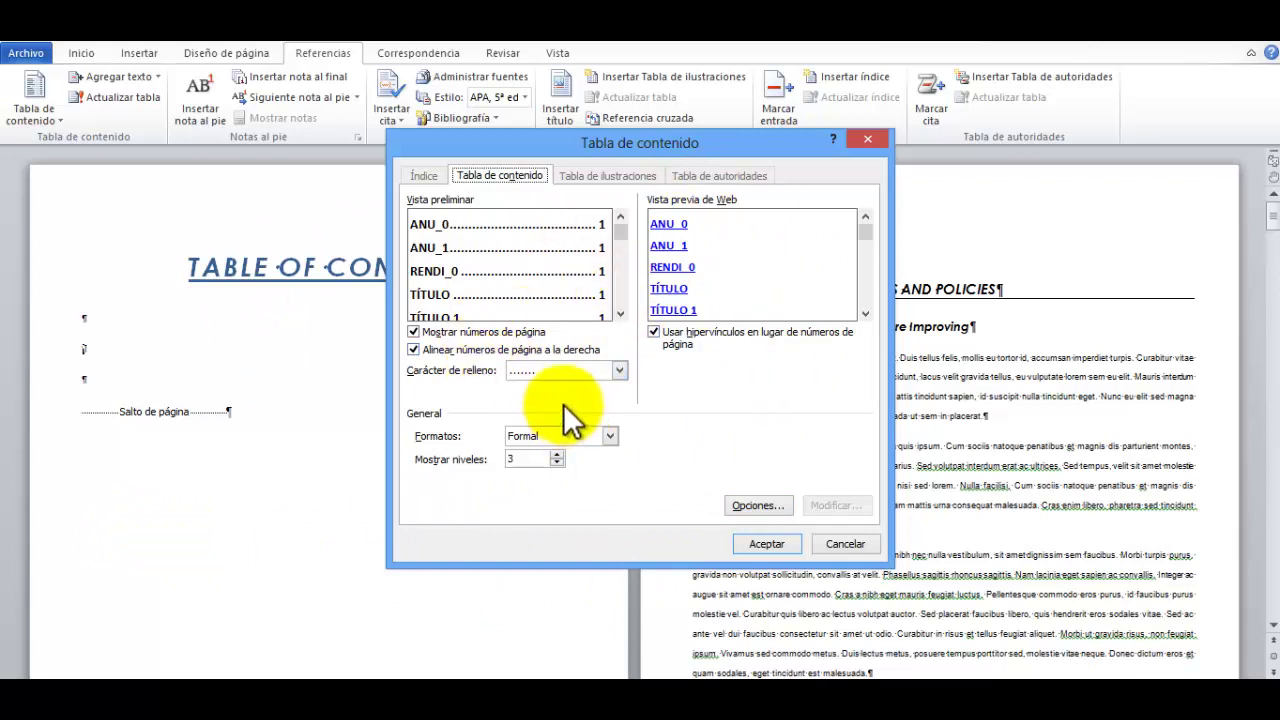
pyautogui.click(767, 545)
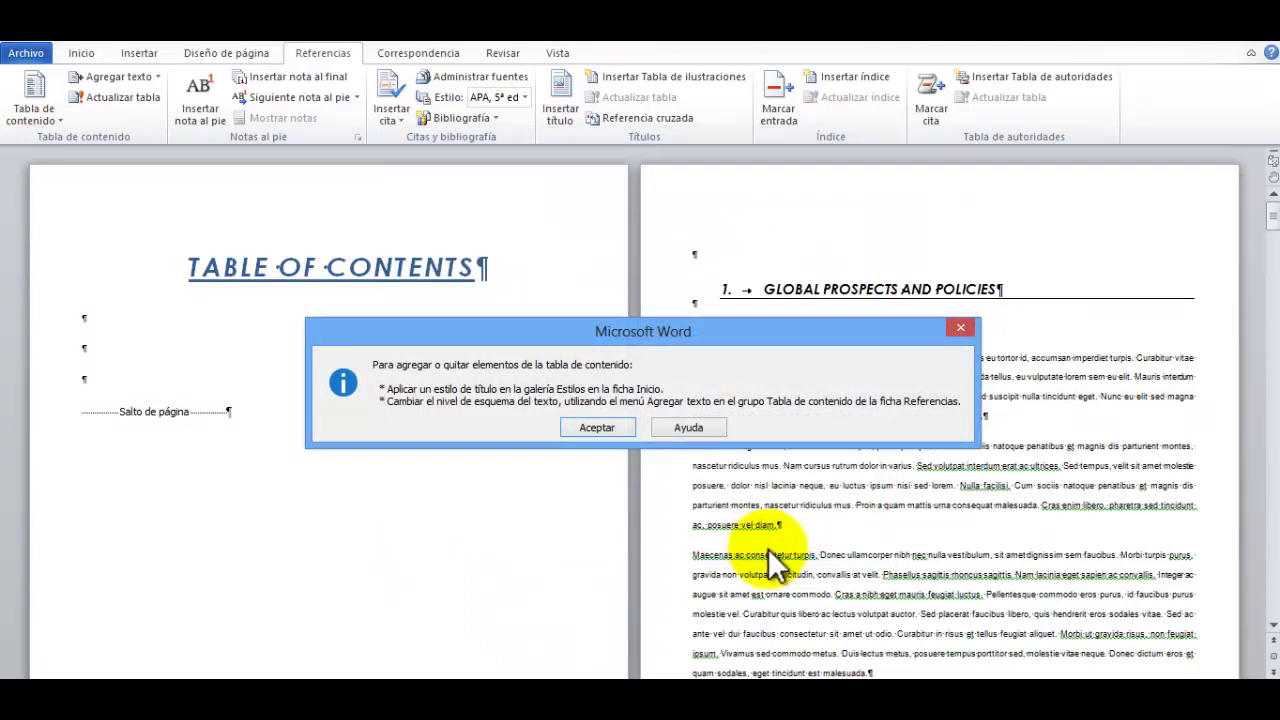
pyautogui.click(595, 427)
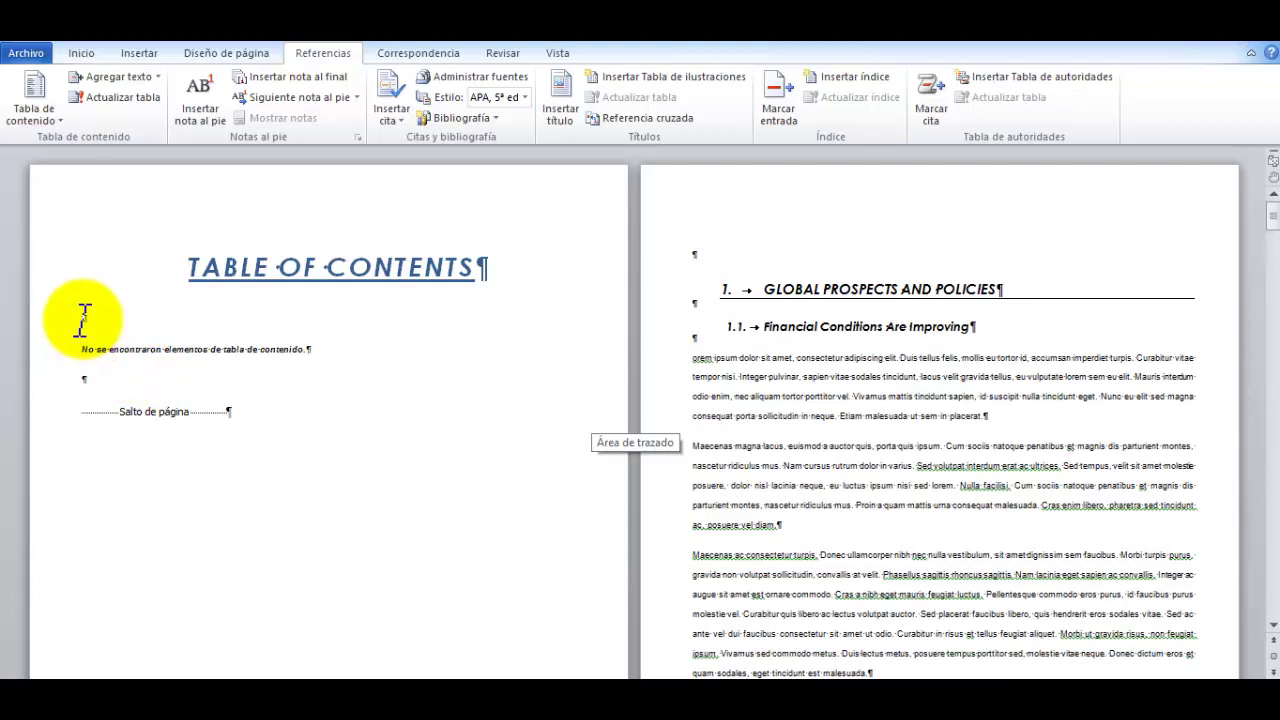
# Delete the inserted table of contents and restore the blank lines between the title and the page break
pyautogui.moveTo(86, 323); pyautogui.dragTo(301, 380)
pyautogui.press('Delete')
pyautogui.press('Return')
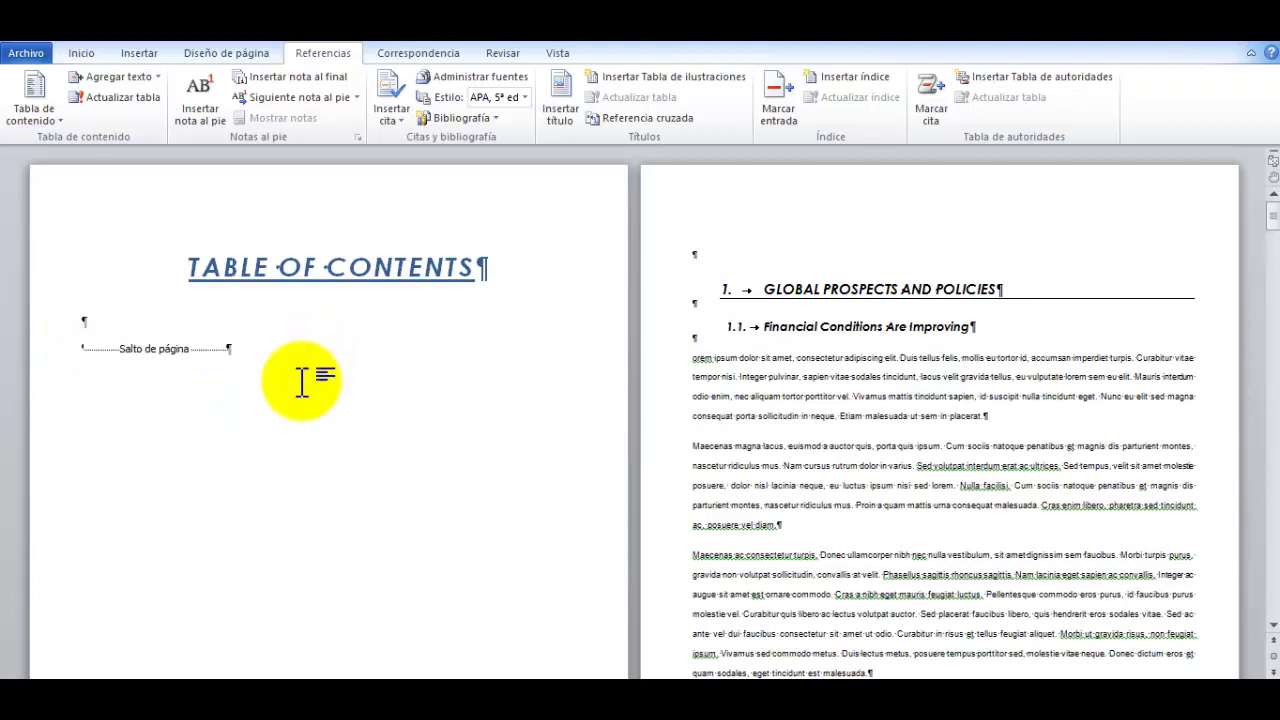
pyautogui.press('Return')
pyautogui.press('Return')
# Start a custom table of contents on the middle blank line below the title and open its style options
pyautogui.click(96, 350)
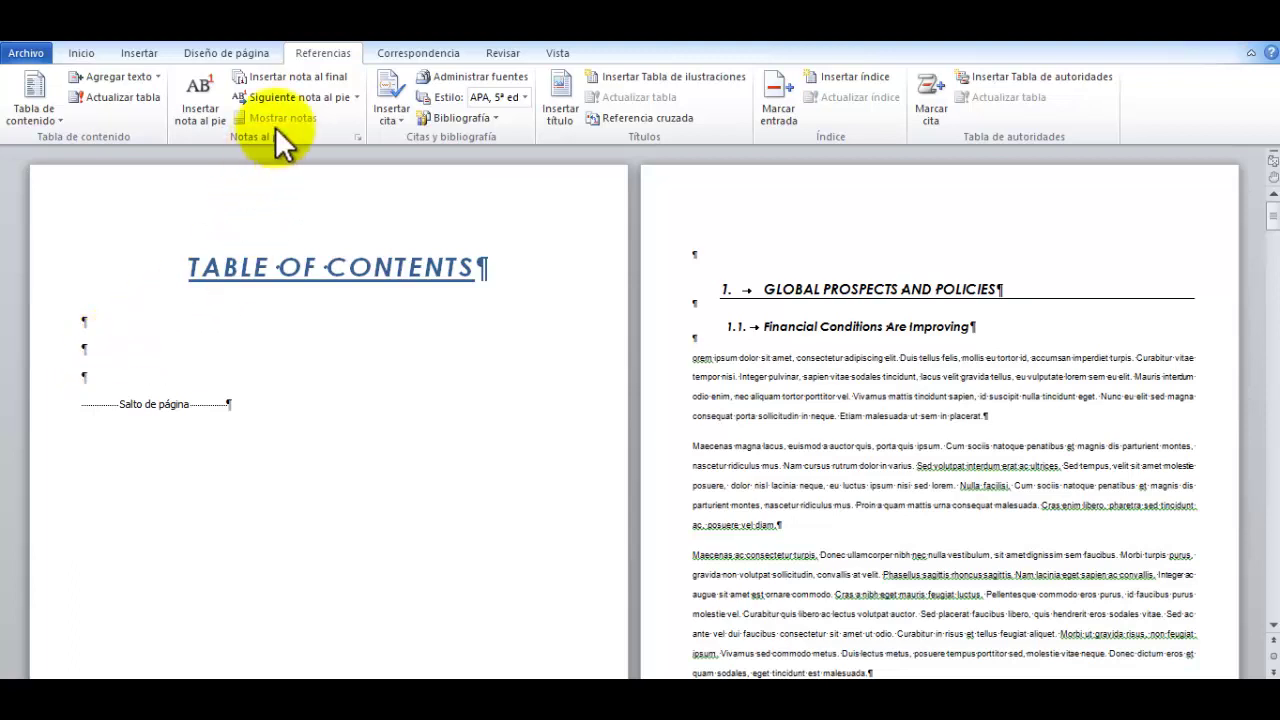
pyautogui.click(60, 118)
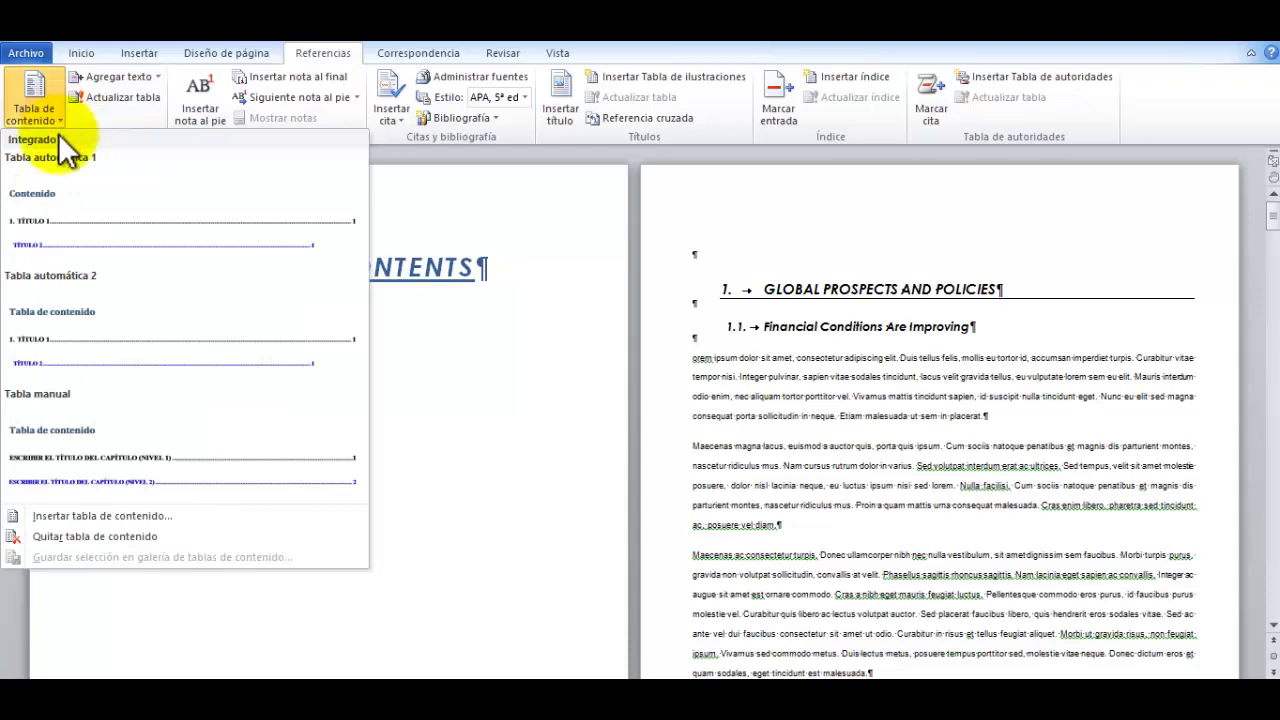
pyautogui.click(92, 516)
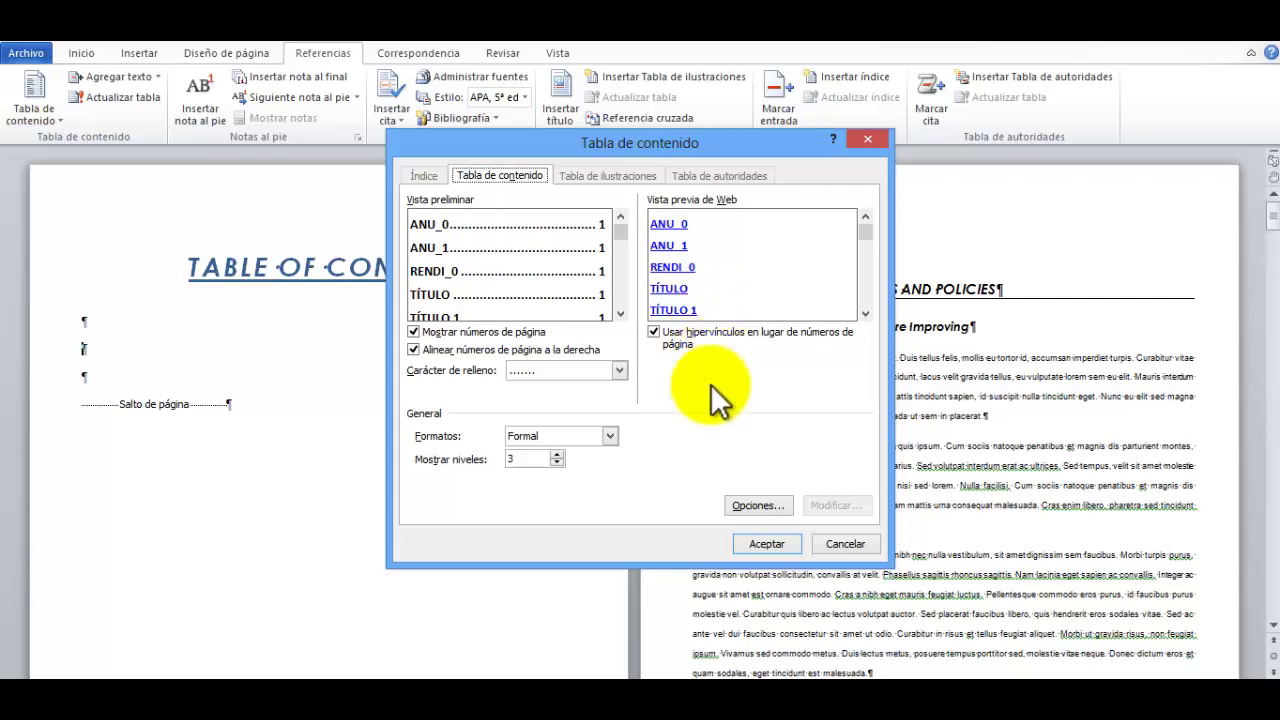
pyautogui.click(757, 505)
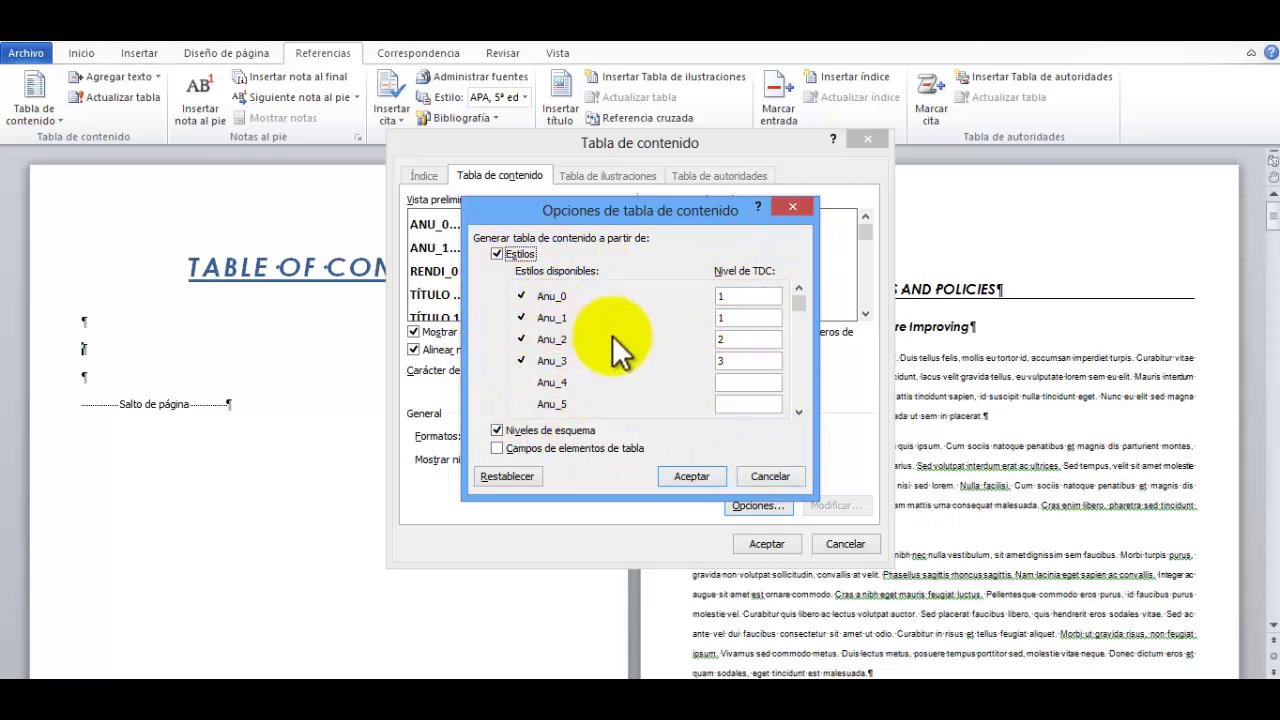
# Assign table-of-contents level 1 to the LEVEL 1 style and level 2 to the LEVEL 2 style
pyautogui.click(739, 319)
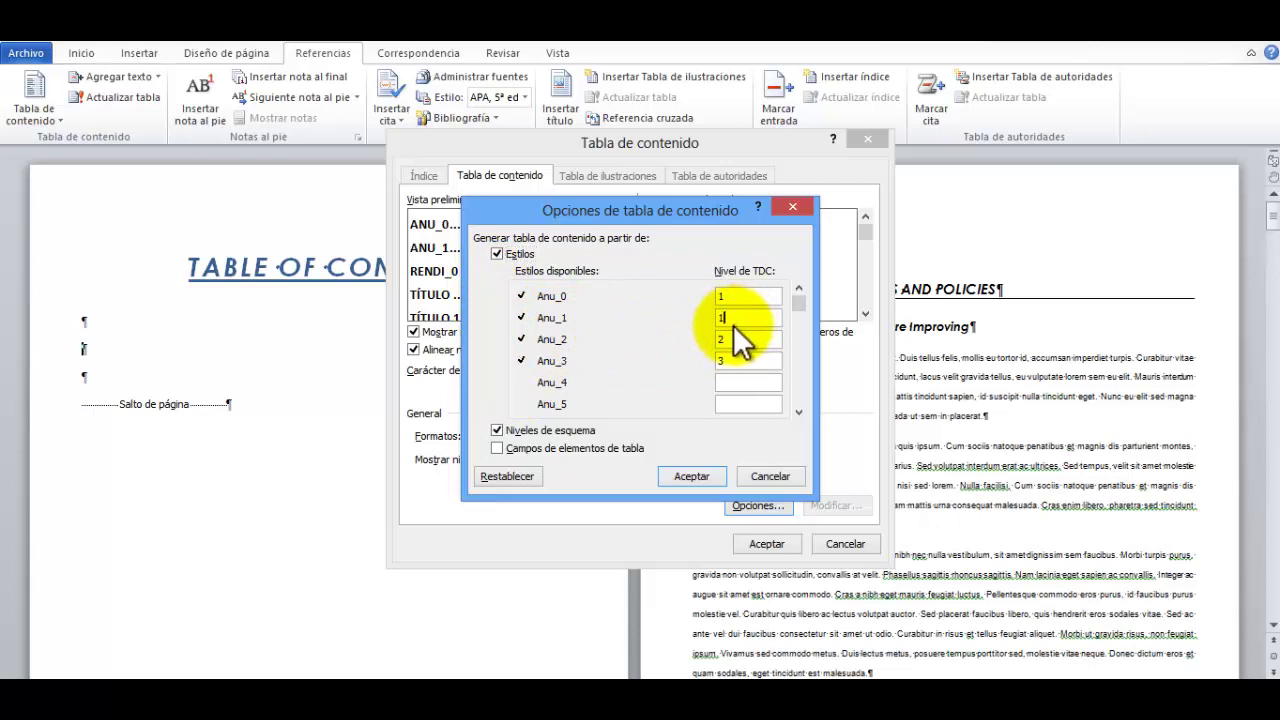
pyautogui.click(798, 411)
pyautogui.click(798, 411)
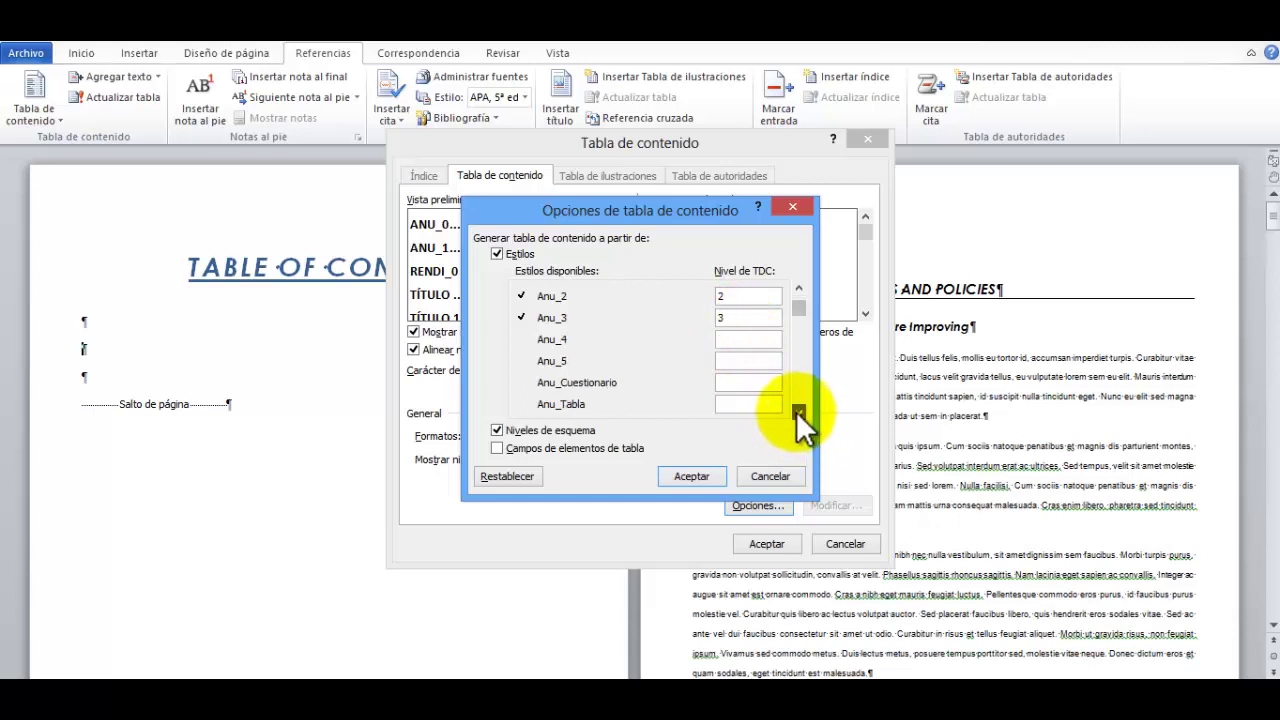
pyautogui.click(798, 411)
pyautogui.click(798, 411)
pyautogui.click(798, 411)
pyautogui.click(798, 411)
pyautogui.click(798, 411)
pyautogui.click(798, 411)
pyautogui.click(798, 411)
pyautogui.click(798, 411)
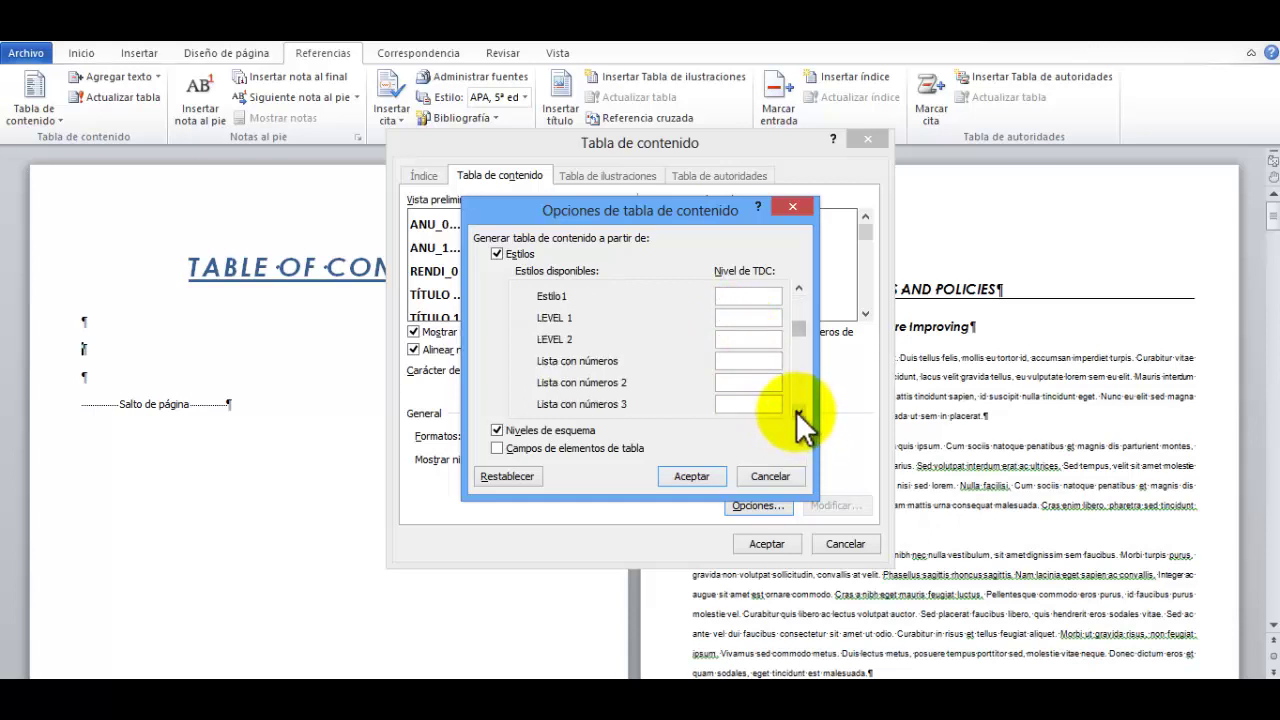
pyautogui.click(798, 411)
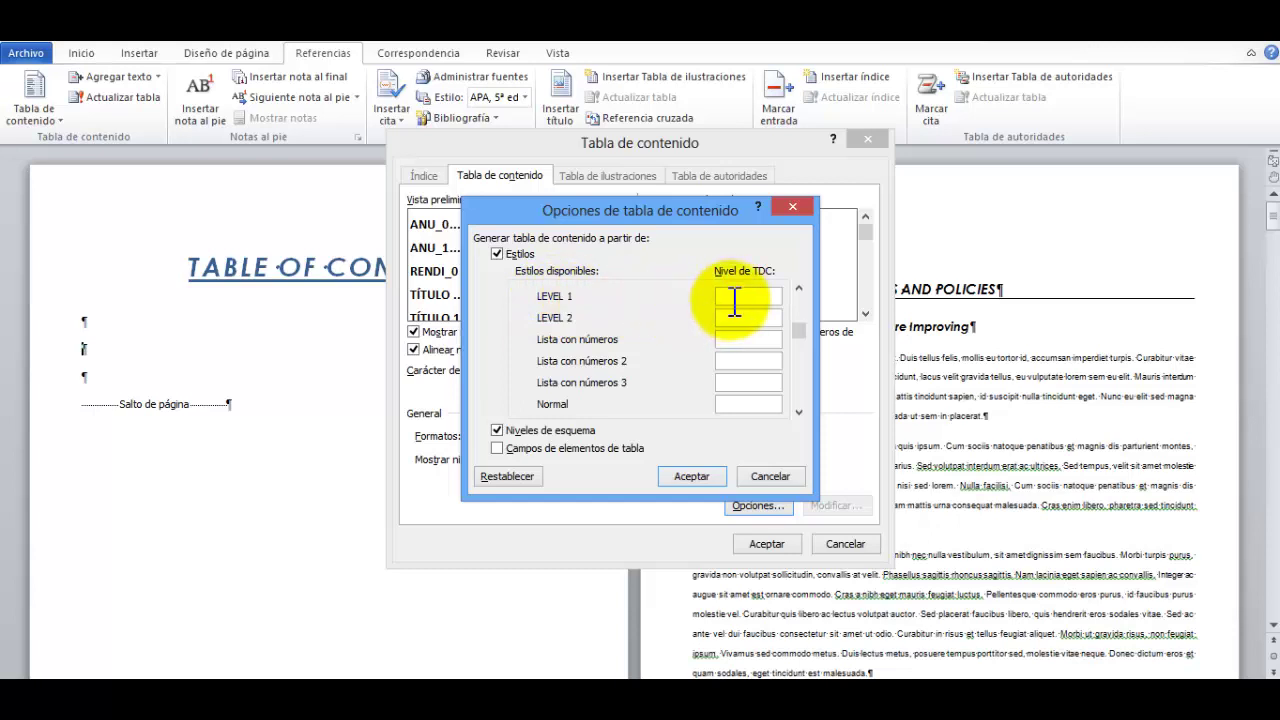
pyautogui.write('1')
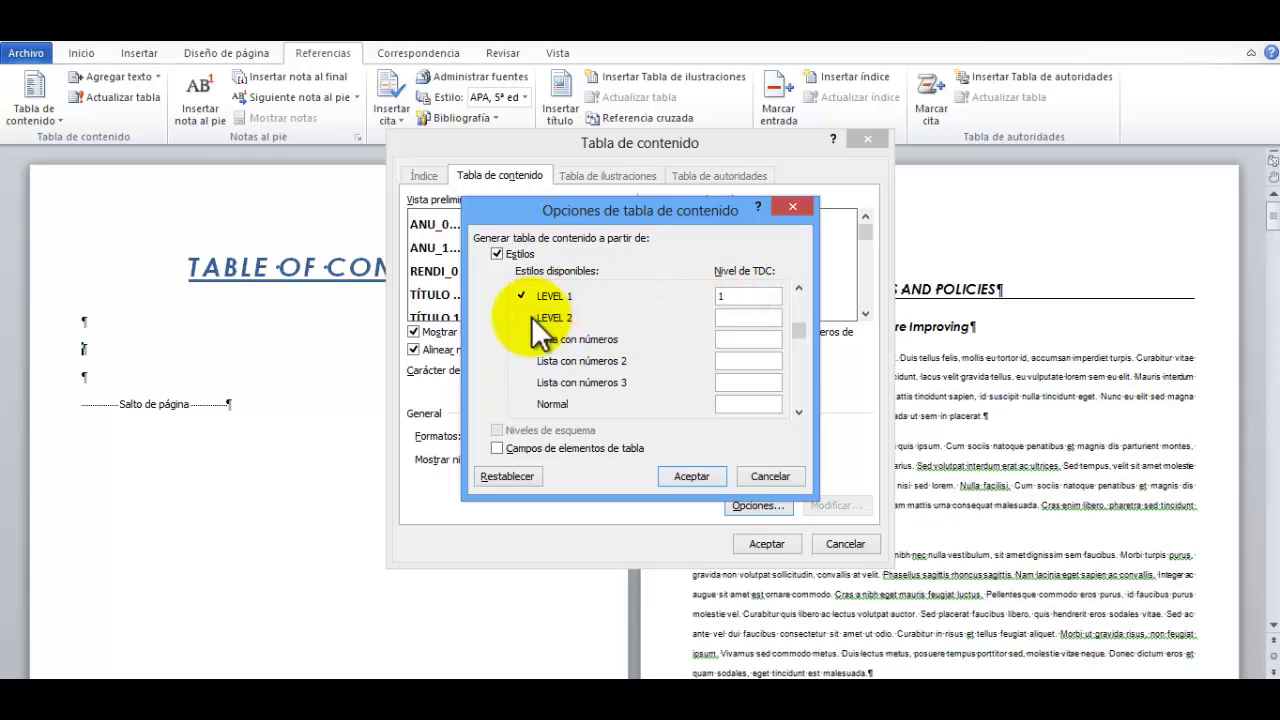
pyautogui.click(731, 316)
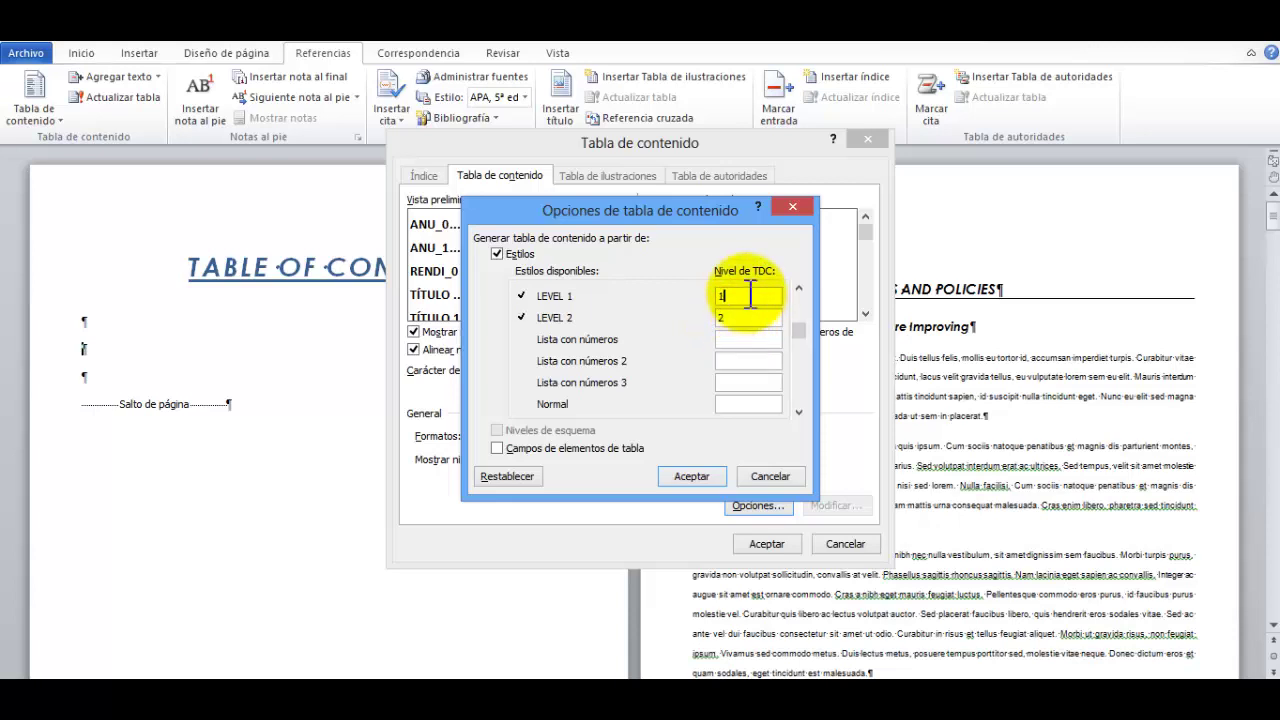
# Check the levels 1 and 2 assigned to the LEVEL 1 and LEVEL 2 styles and accept the table-of-contents options
pyautogui.click(749, 295)
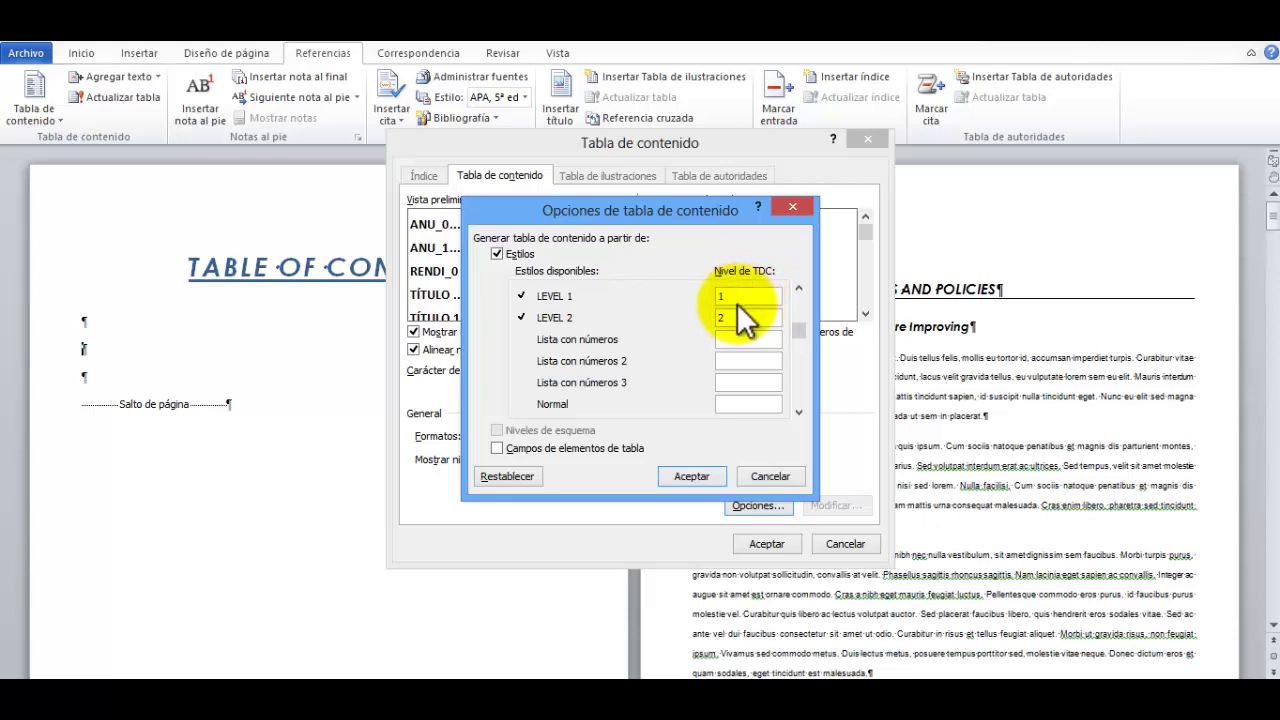
pyautogui.click(734, 317)
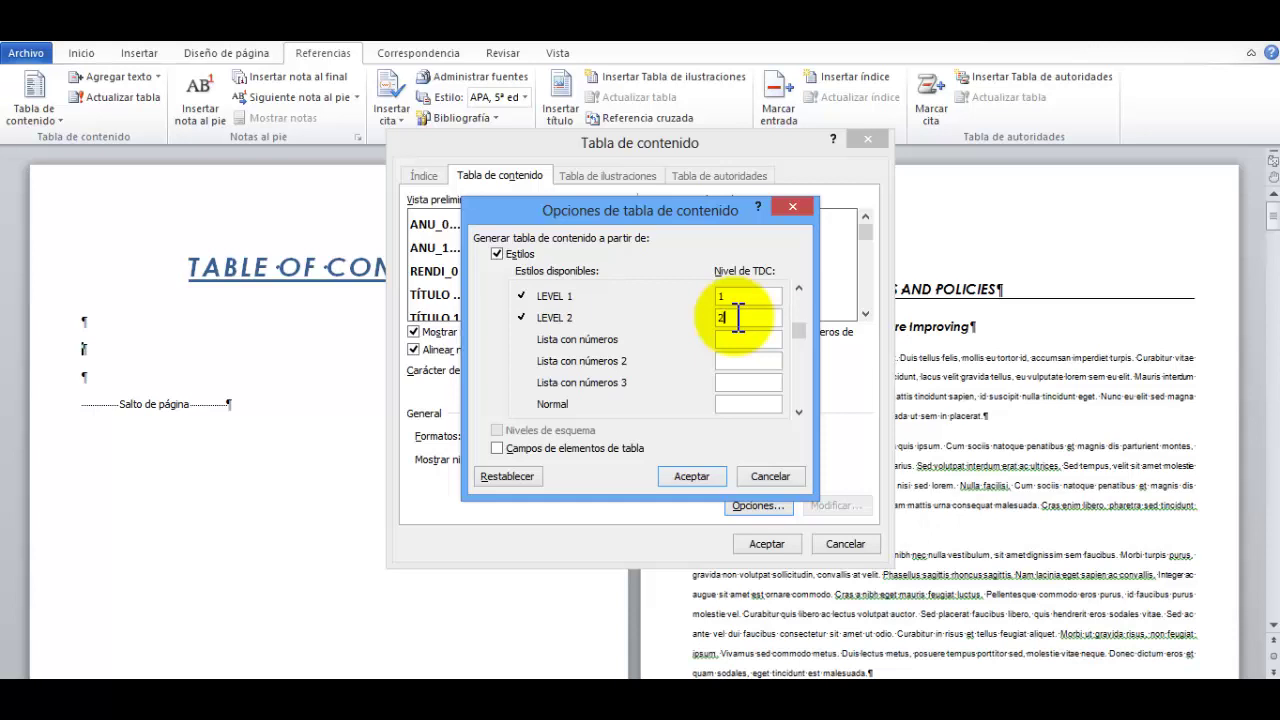
pyautogui.doubleClick(738, 318)
pyautogui.click(694, 477)
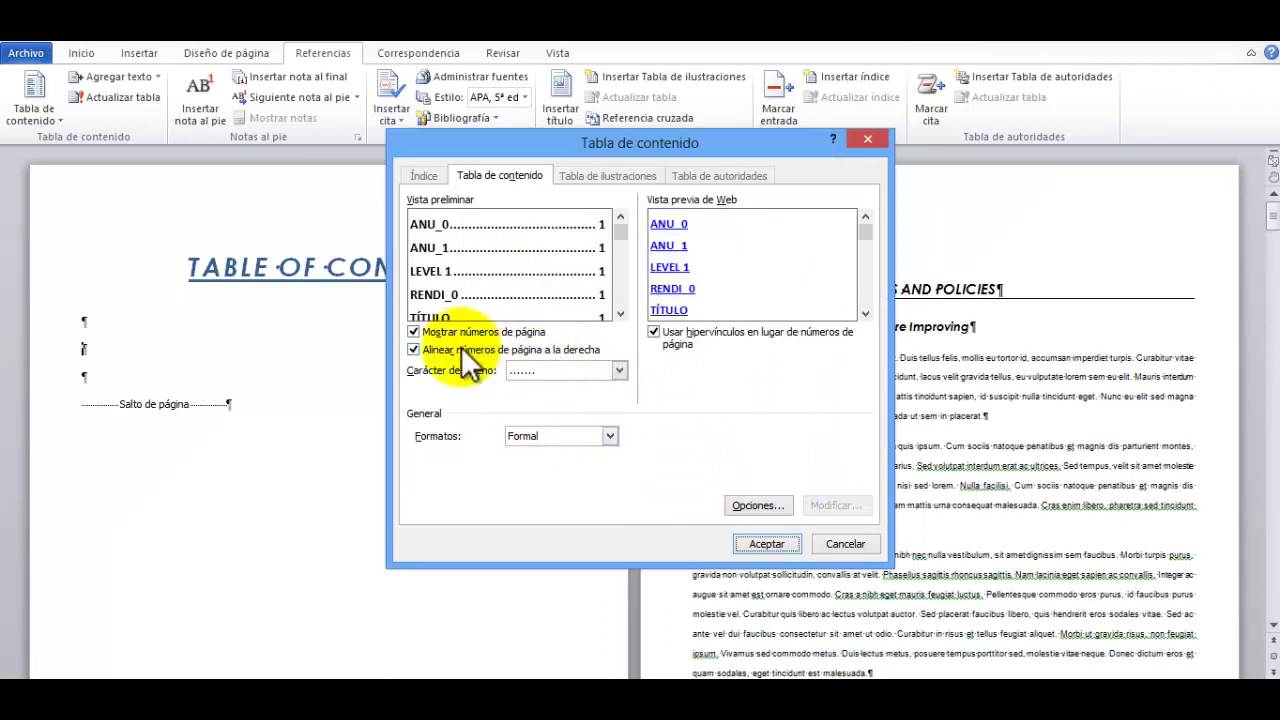
# Choose the Formal format and the dotted leader for the table of contents
pyautogui.click(609, 436)
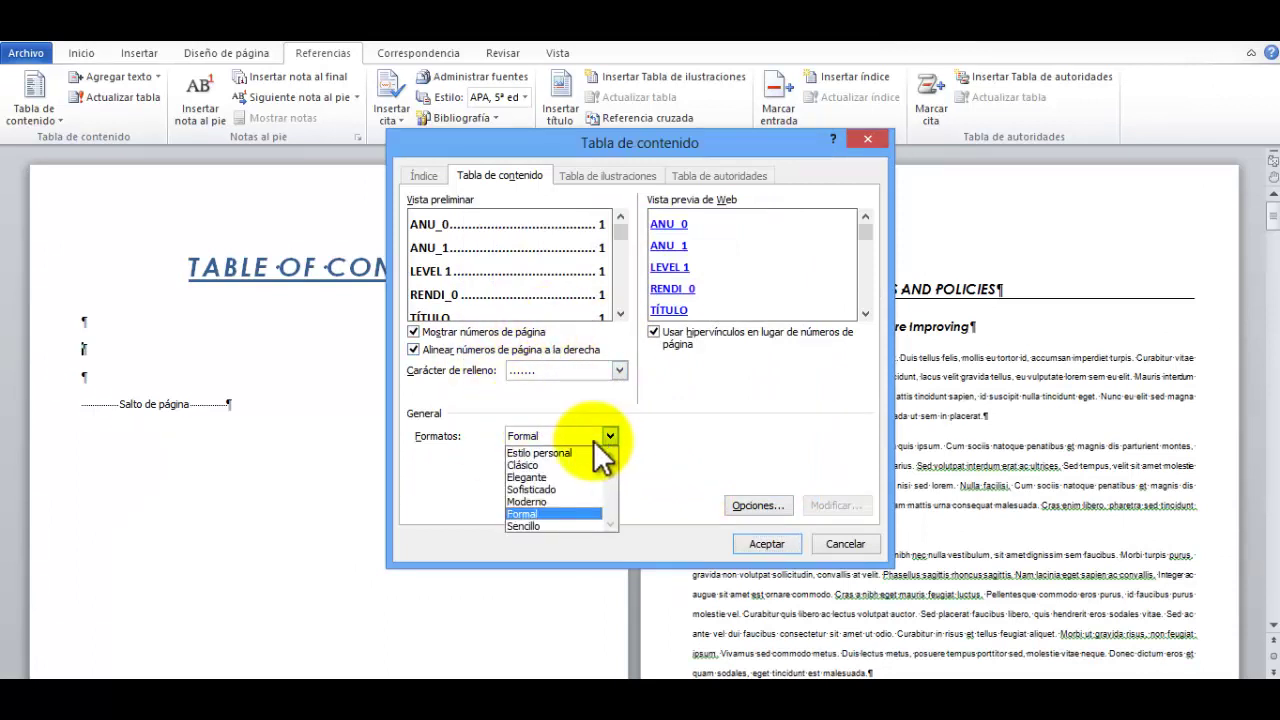
pyautogui.click(528, 514)
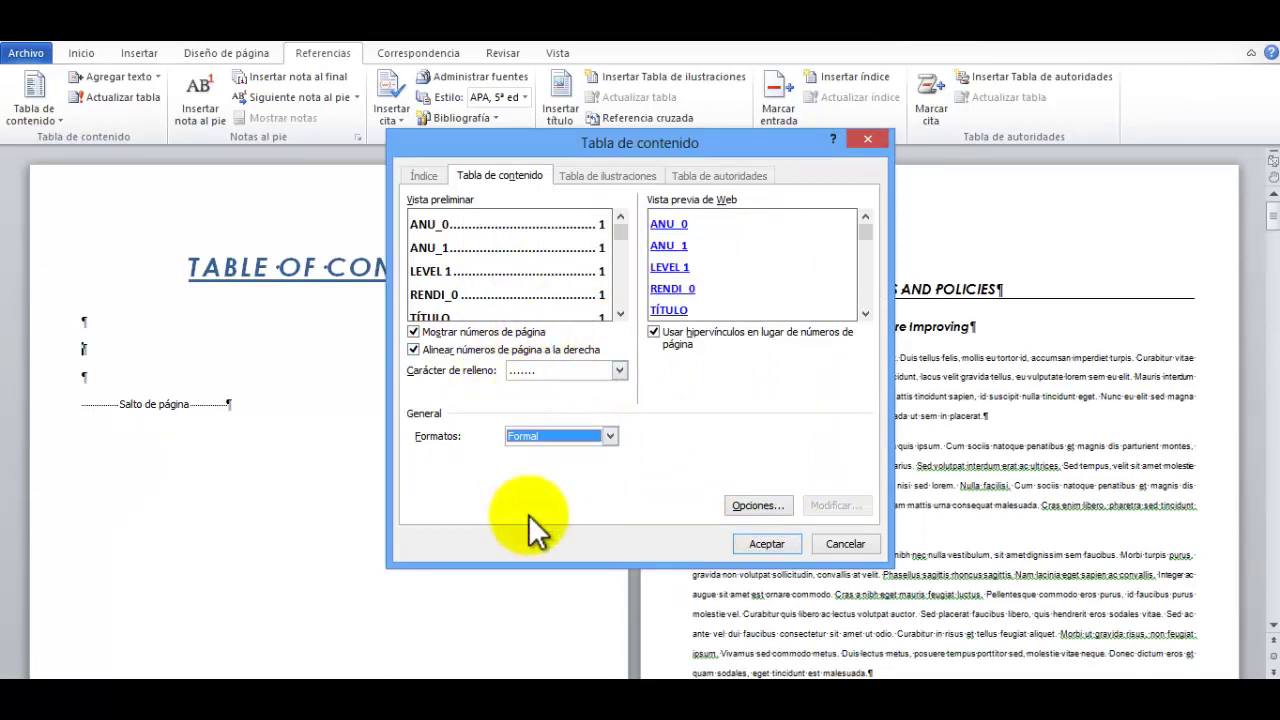
pyautogui.click(619, 372)
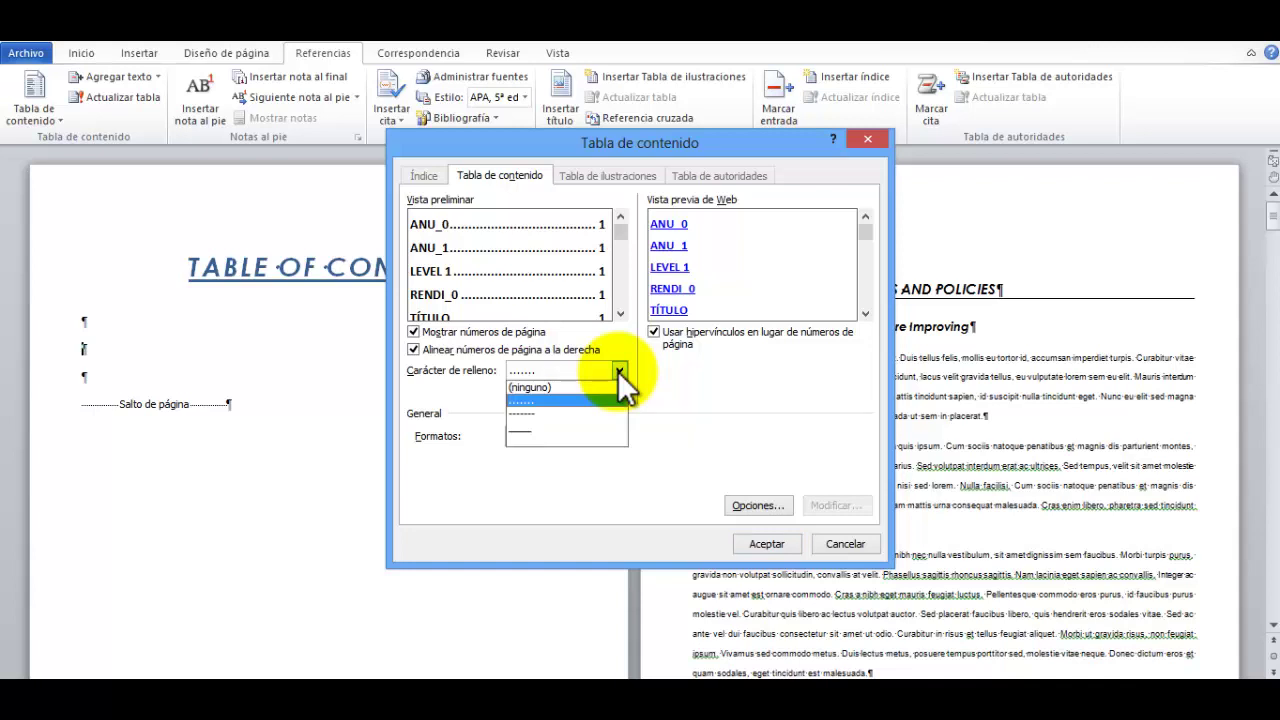
pyautogui.click(527, 401)
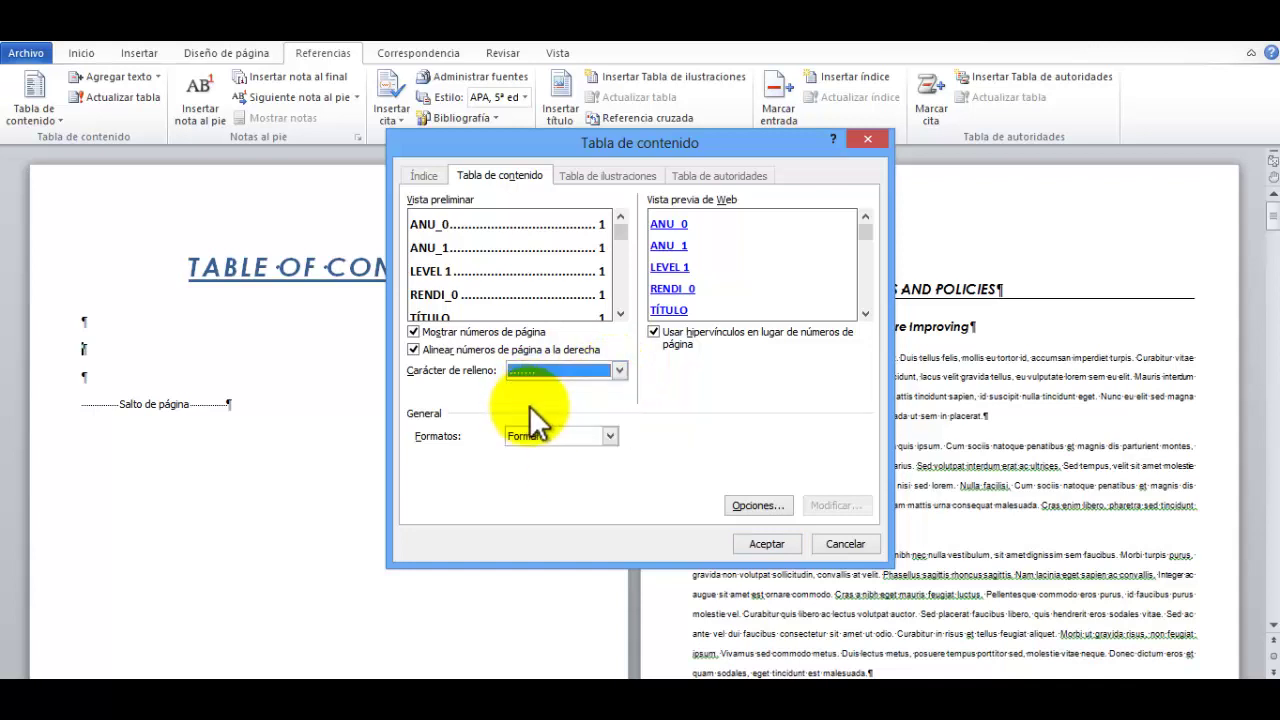
# Toggle the use of hyperlinks instead of page numbers, leave it enabled, and insert the table of contents
pyautogui.click(654, 332)
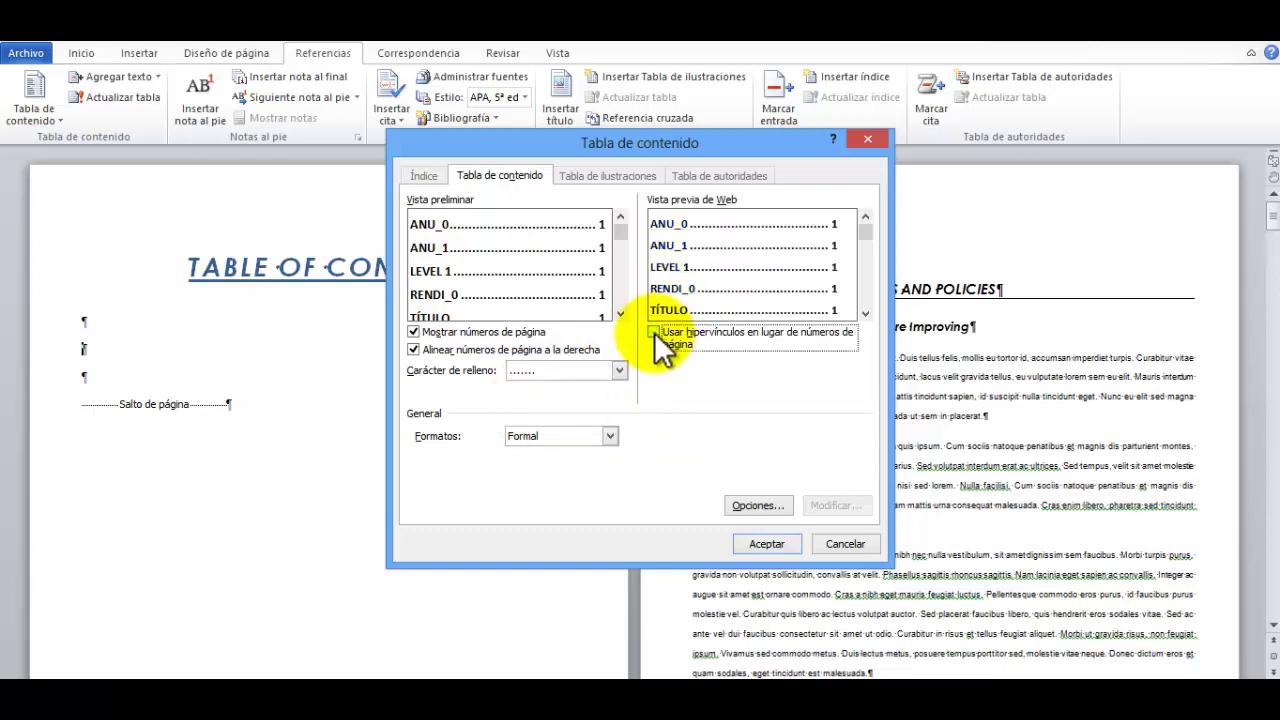
pyautogui.click(654, 332)
pyautogui.click(654, 332)
pyautogui.click(654, 332)
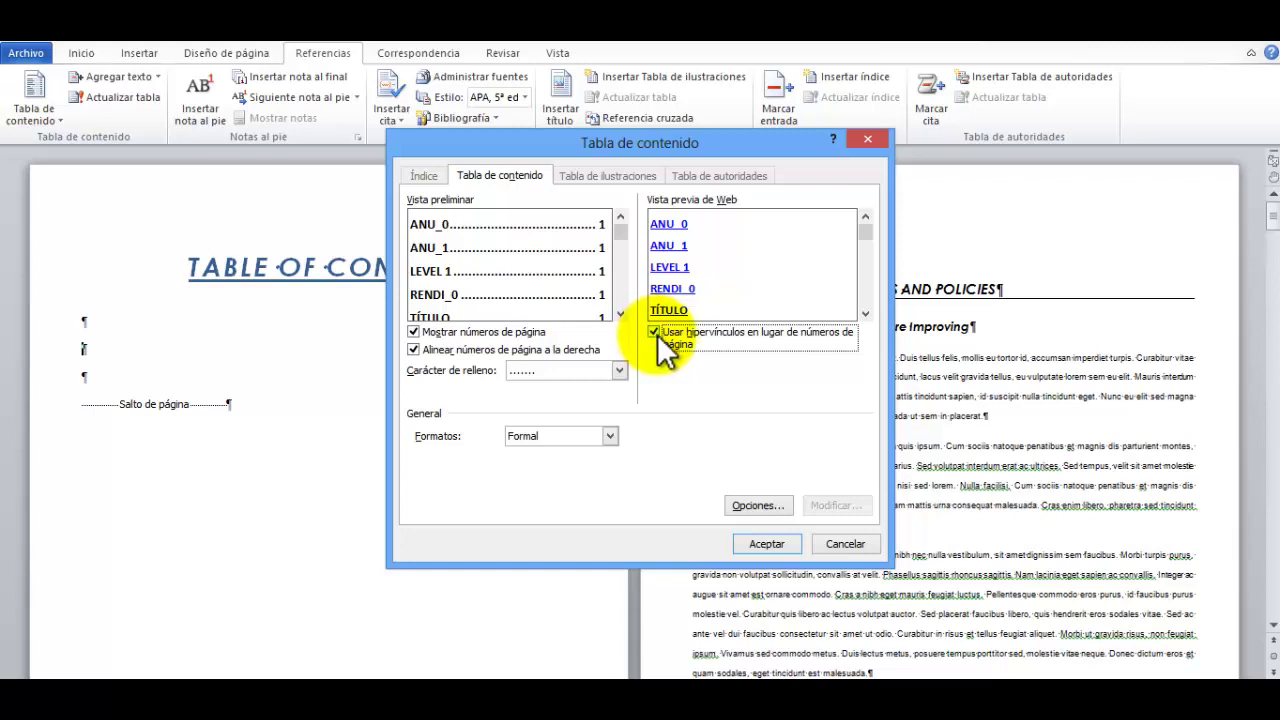
pyautogui.click(762, 544)
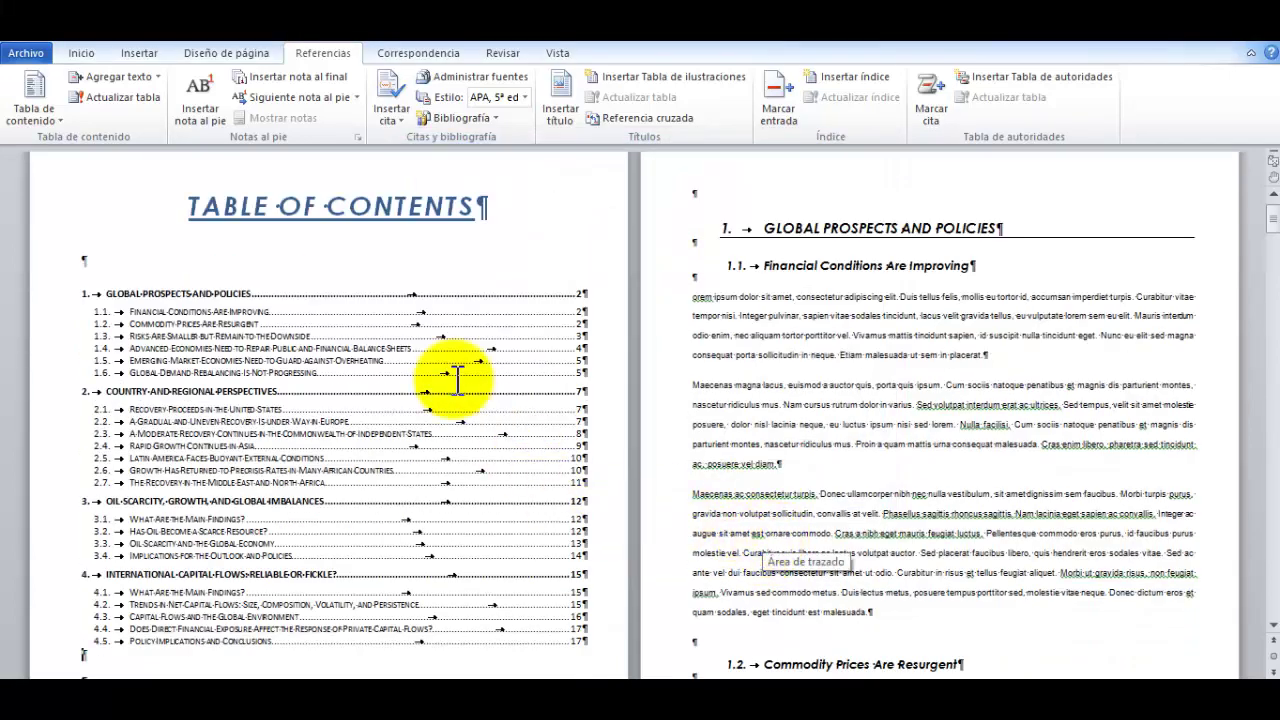